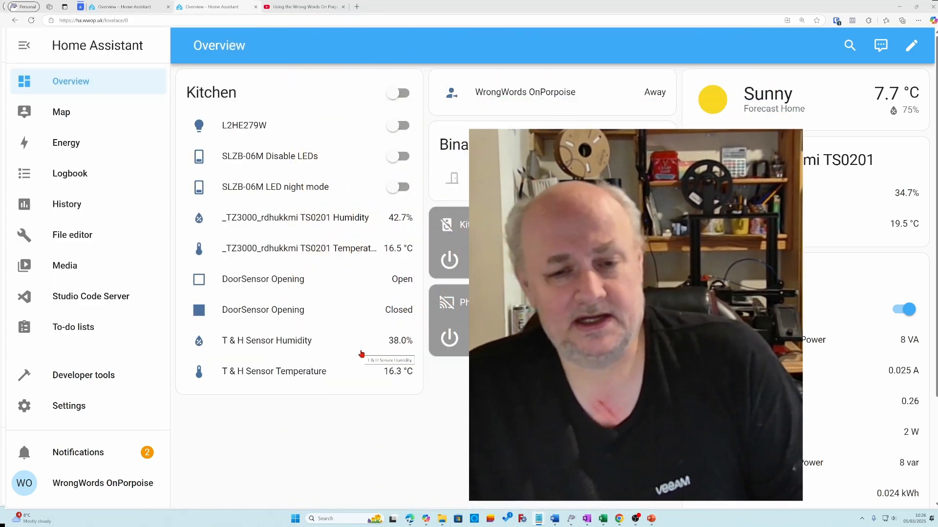
Start a new Date and/or time helper under Devices & services and name it dishwasher
left_click(81, 411)
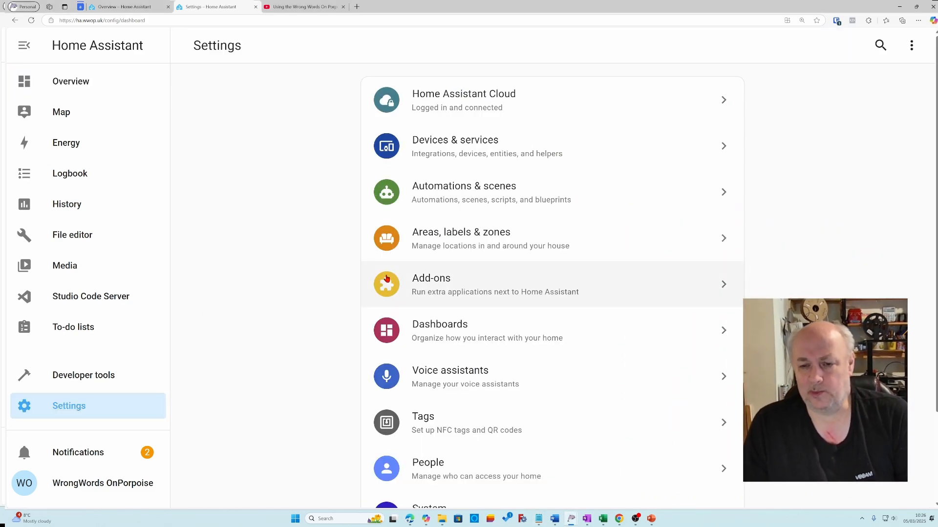
left_click(461, 154)
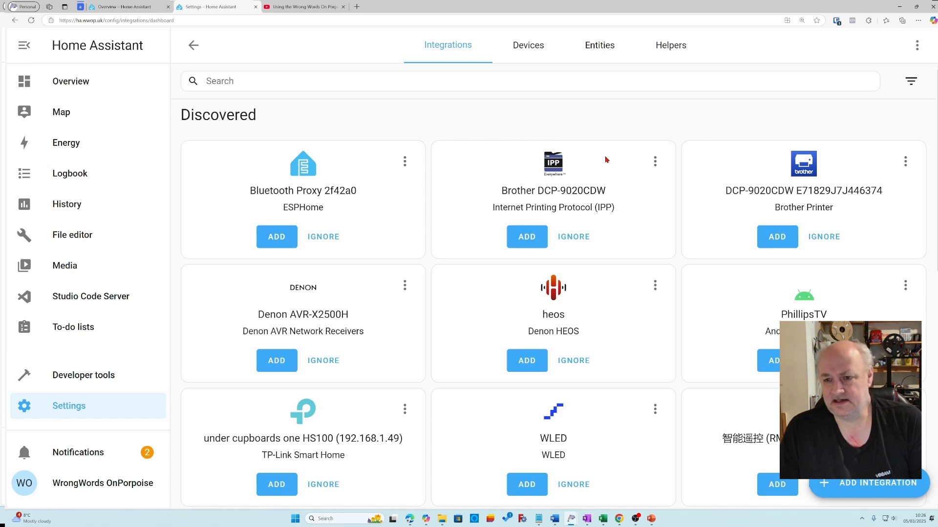
left_click(676, 45)
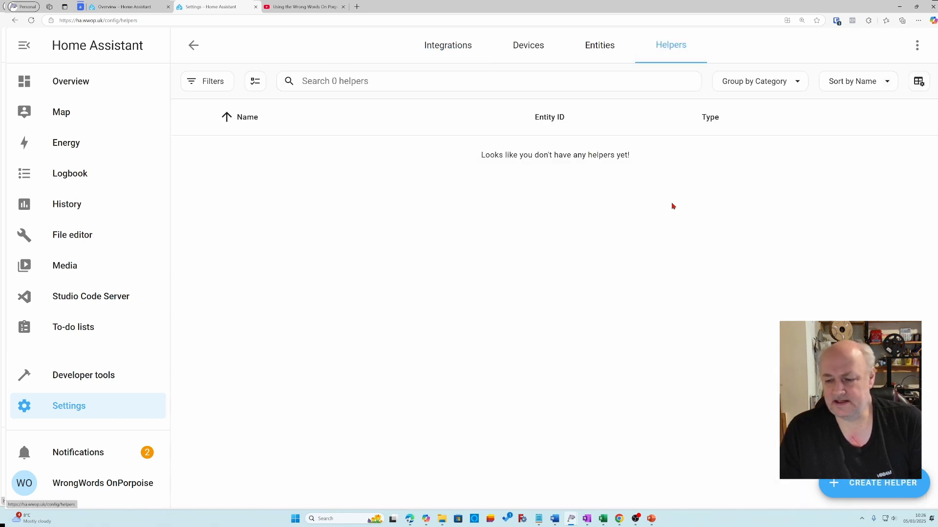
left_click(872, 491)
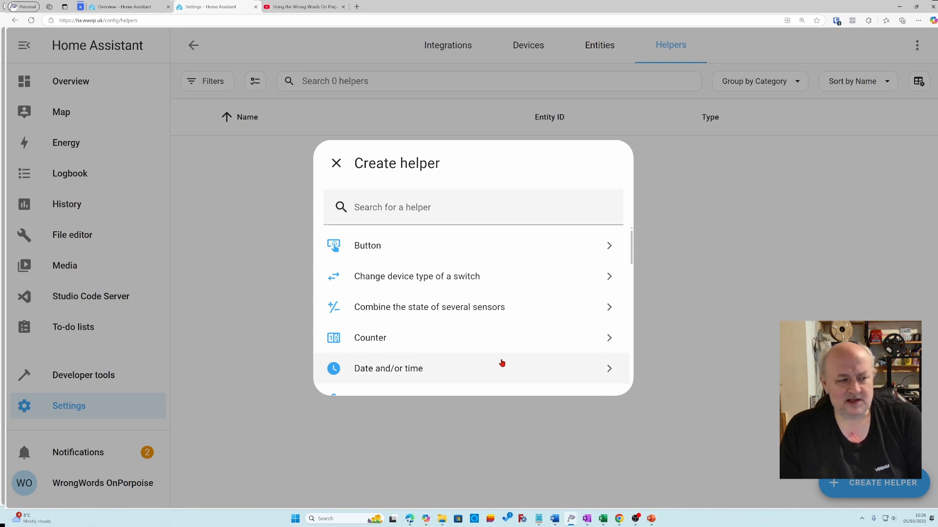
scroll(494, 361, "down", 3)
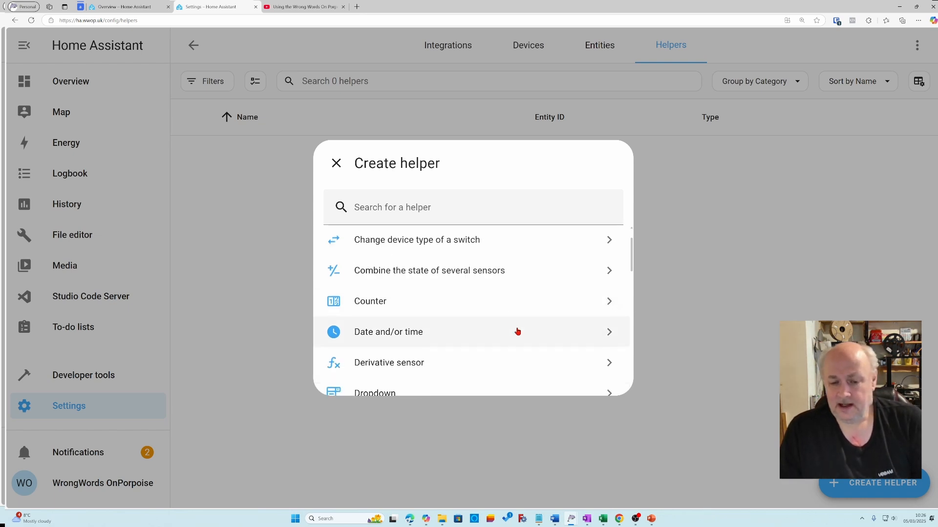
left_click(423, 305)
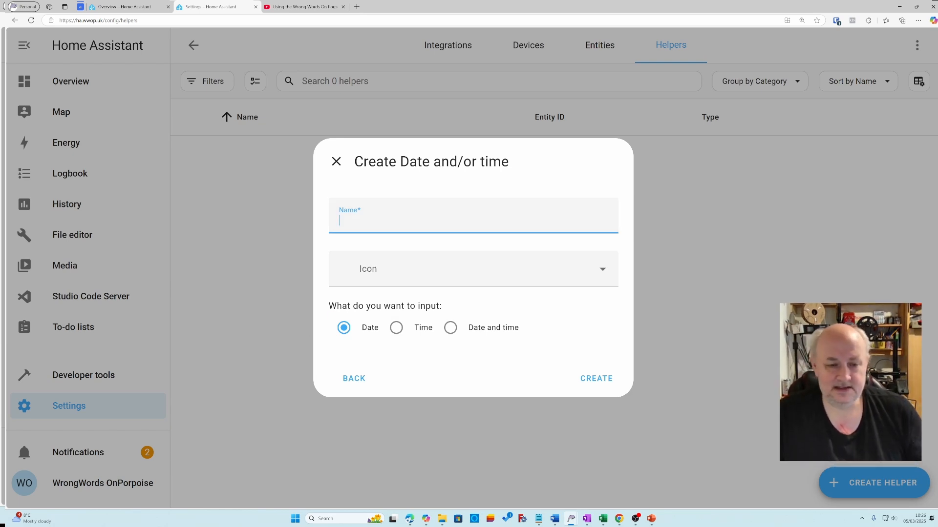
key("alt+Tab")
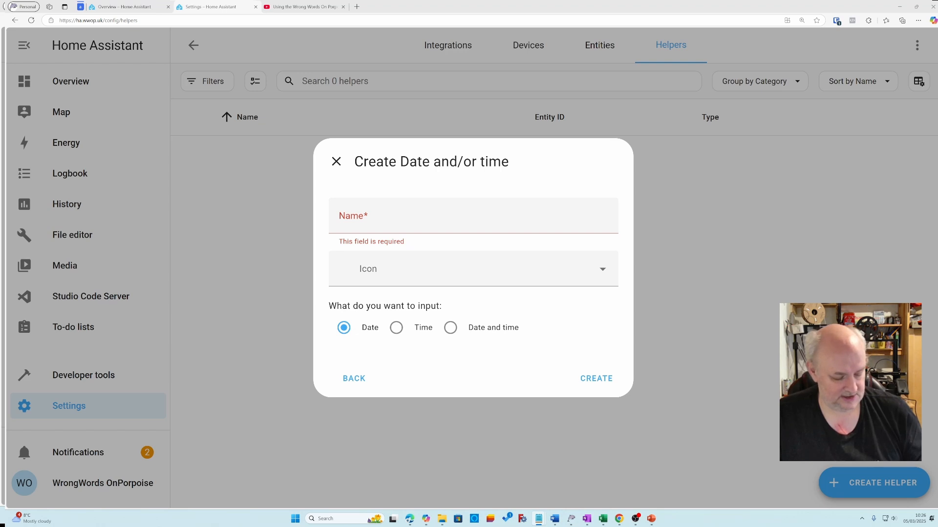
left_click(420, 226)
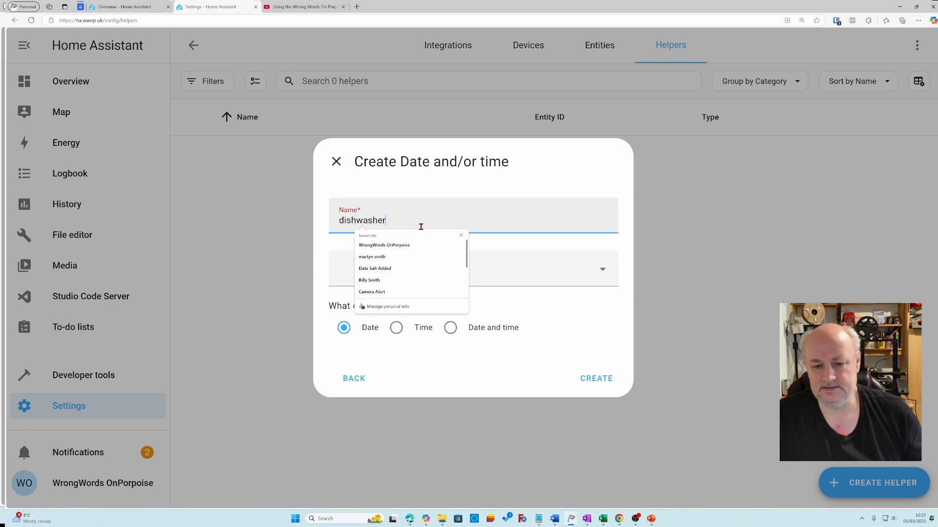
type("dishwasher")
Assign the mdi:dishwasher-alert icon to the dishwasher helper and create it as a date-only input
left_click(479, 272)
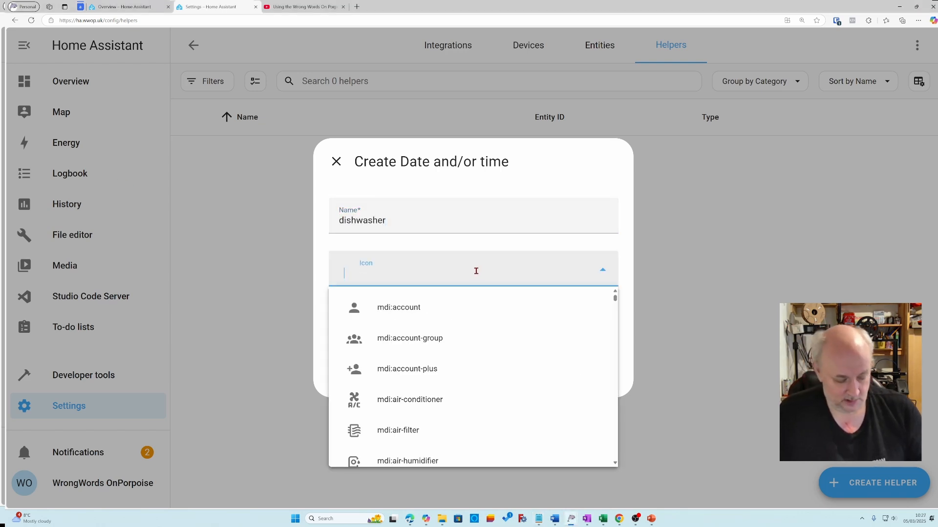
type("dish")
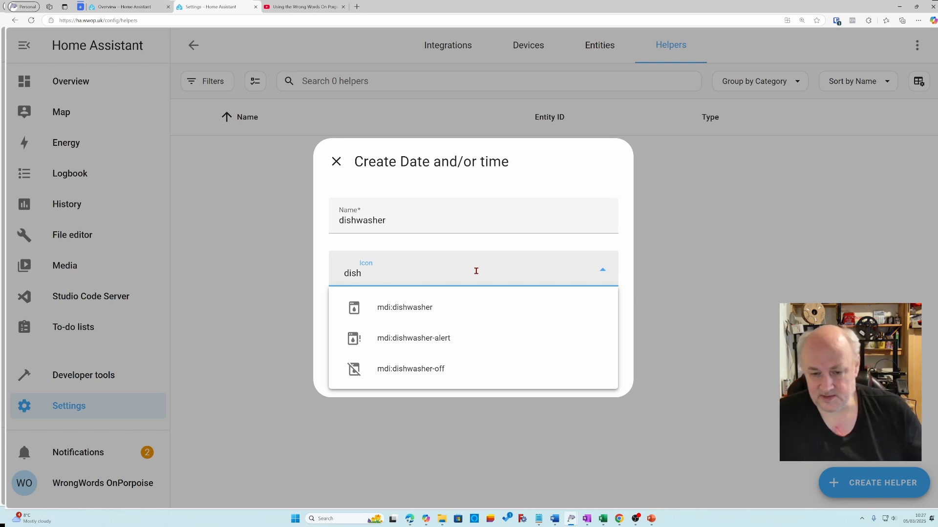
left_click(409, 342)
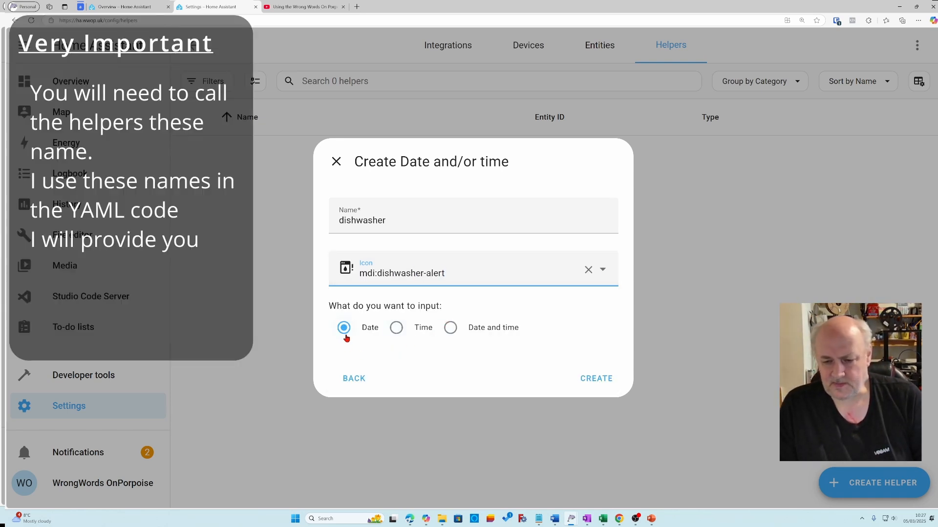
left_click(590, 386)
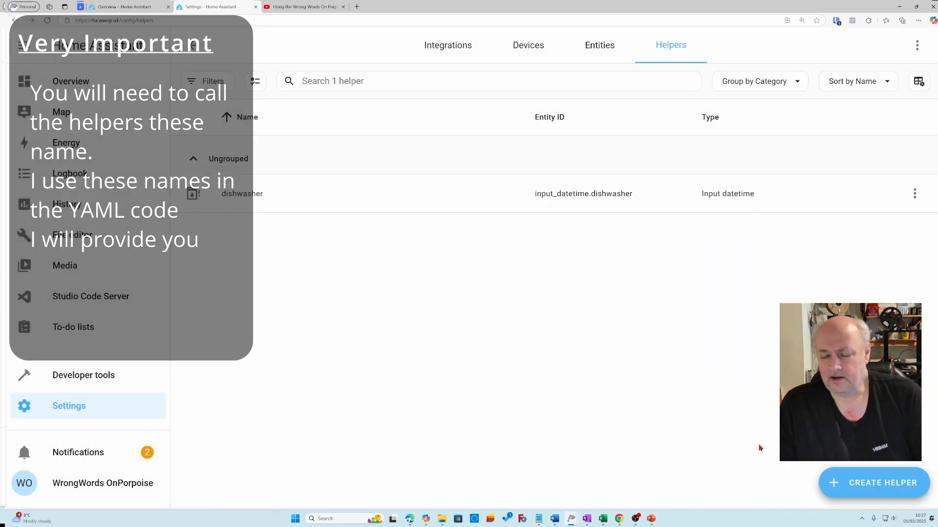
Start a new Number helper and name it dishwasherdays
left_click(873, 483)
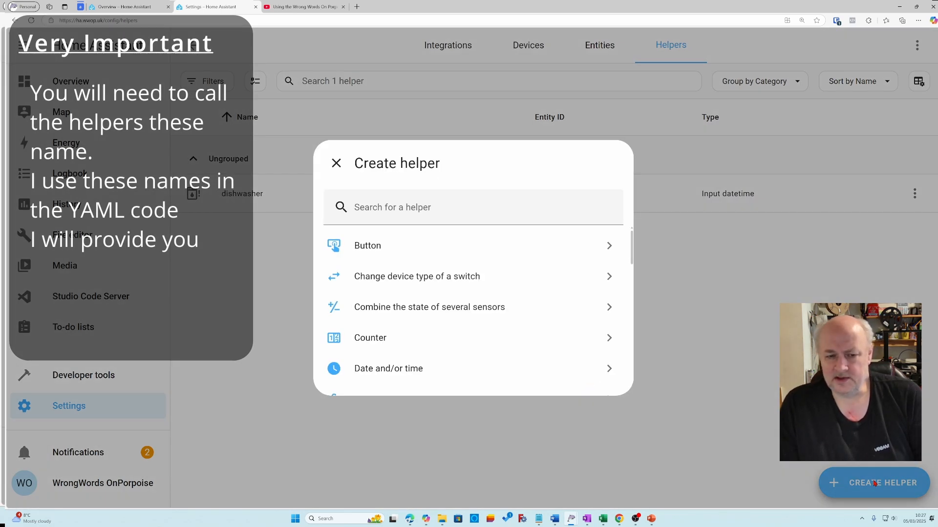
scroll(470, 371, "down", 5)
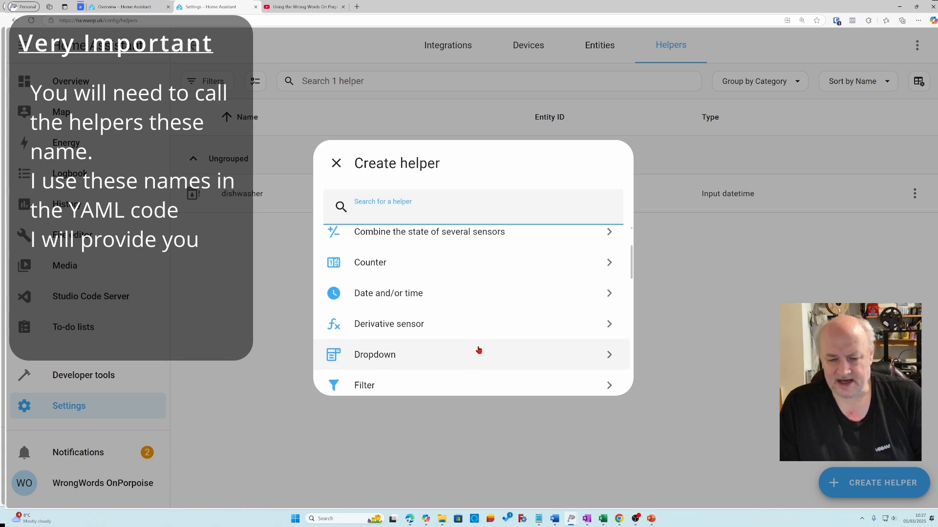
scroll(479, 344, "down", 3)
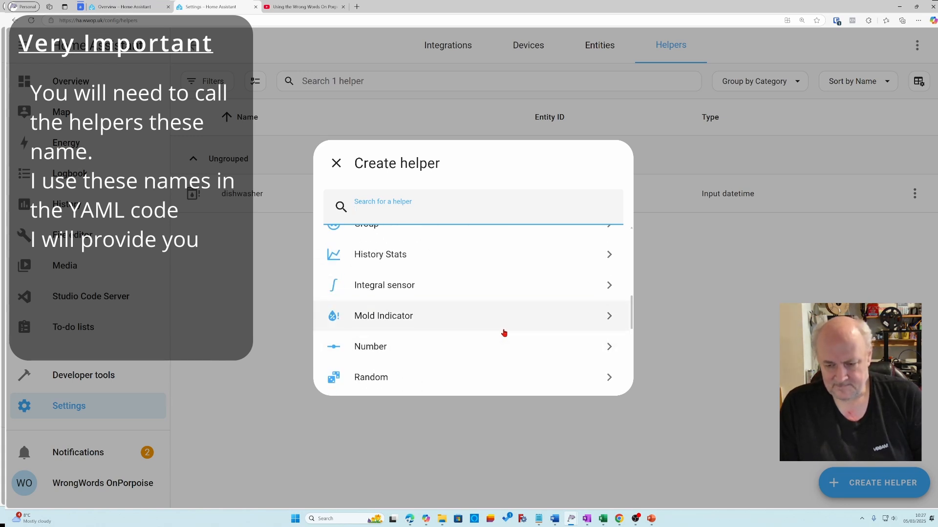
left_click(417, 347)
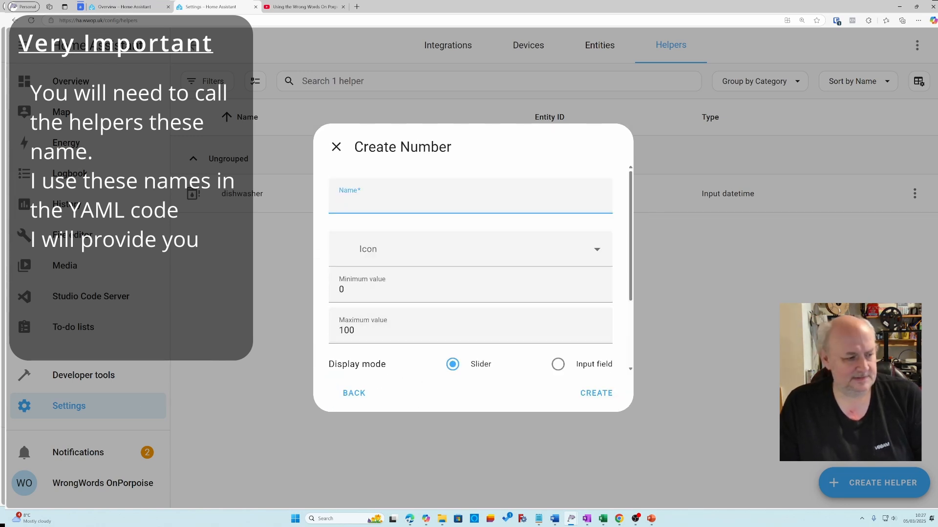
key("alt+Tab")
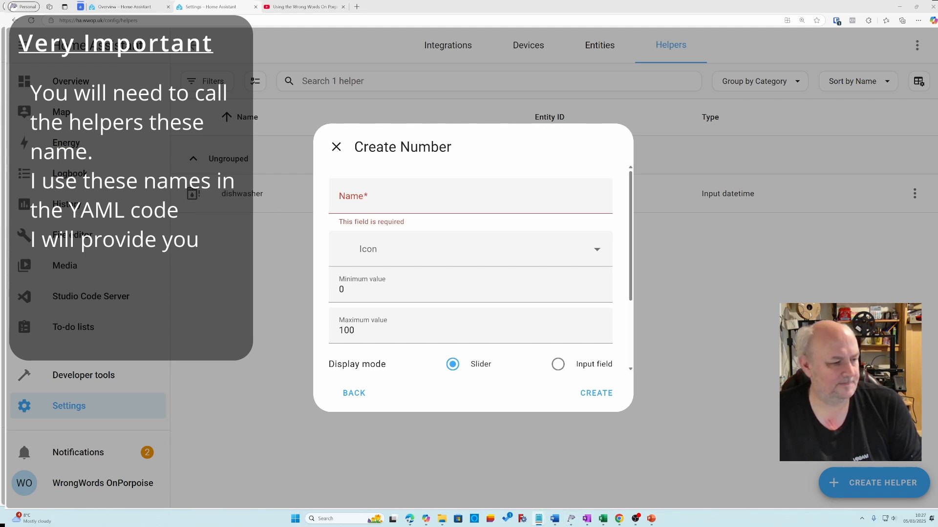
left_click(374, 205)
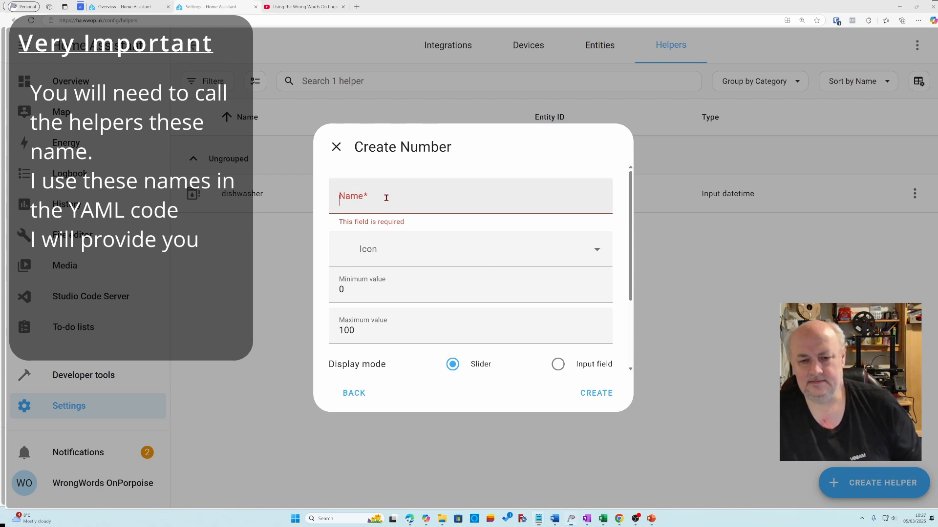
type("dishwasherdays")
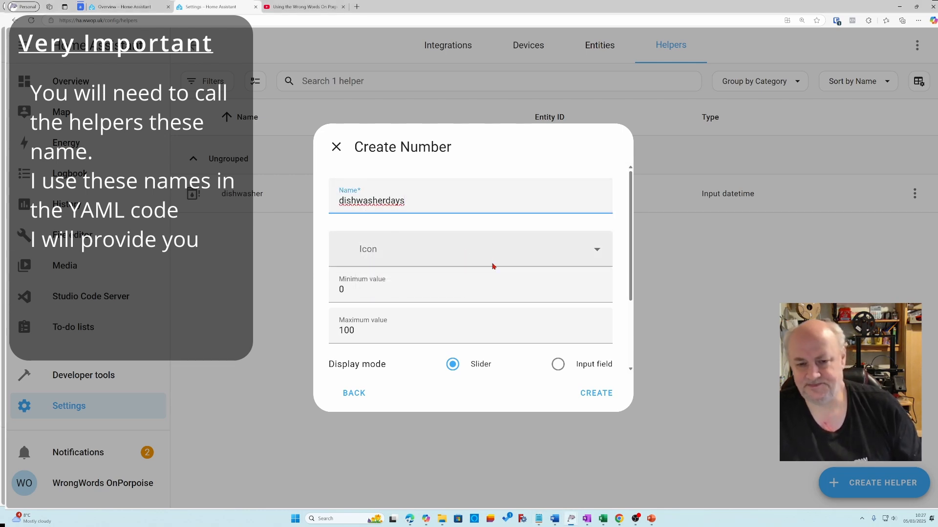
Assign the mdi:dishwasher icon to the dishwasherdays helper and create it with the default range and slider display
left_click(450, 254)
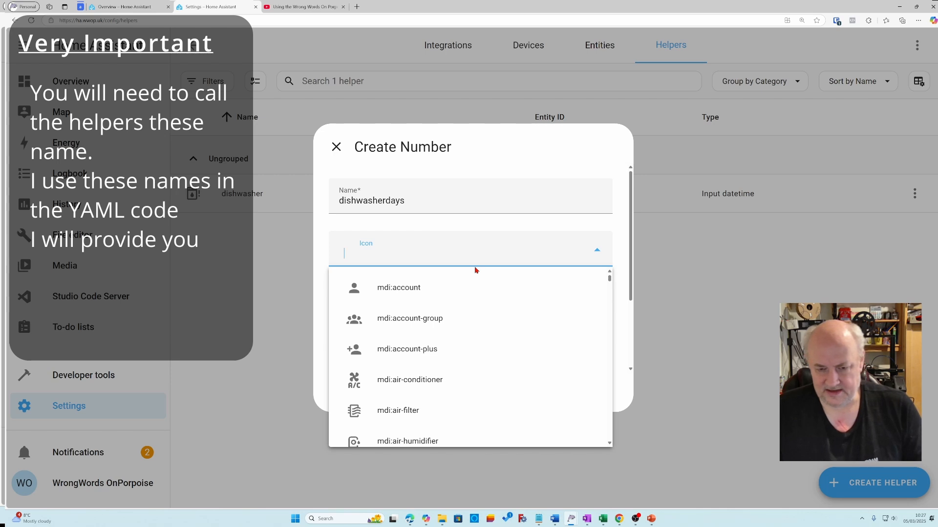
type("dish")
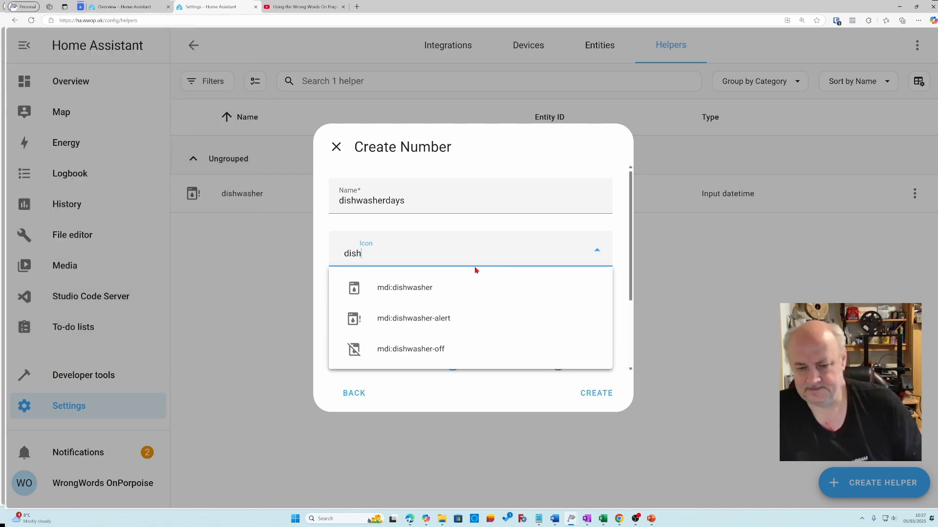
left_click(416, 290)
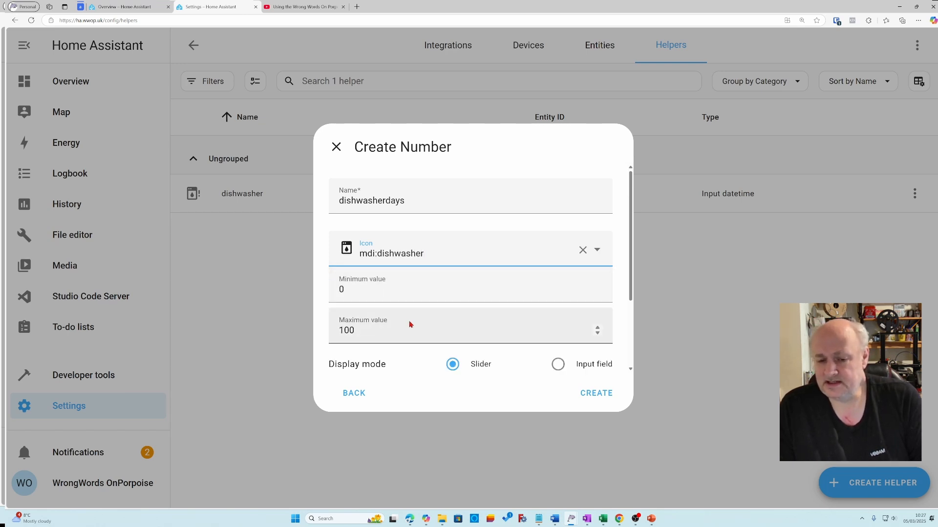
left_click(591, 396)
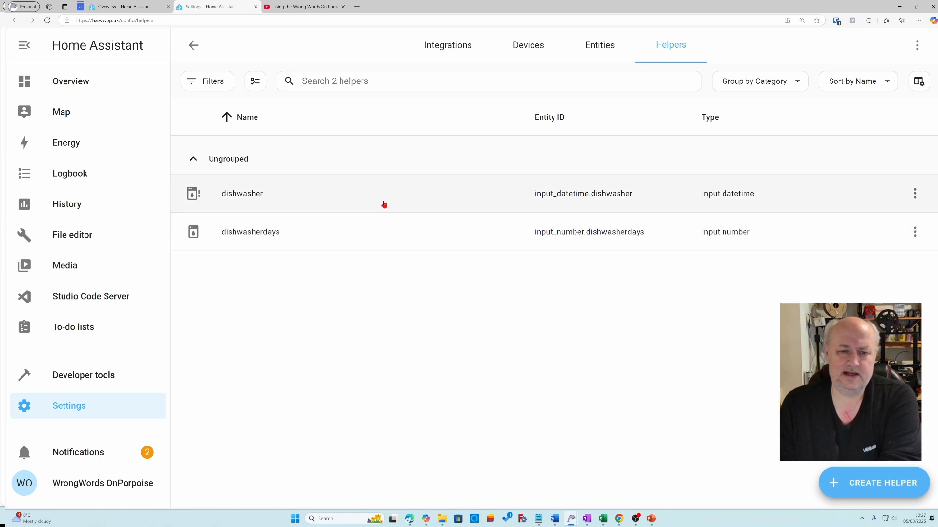
Start a new dashboard from scratch in the dashboards settings and title it DishWasher
left_click(194, 46)
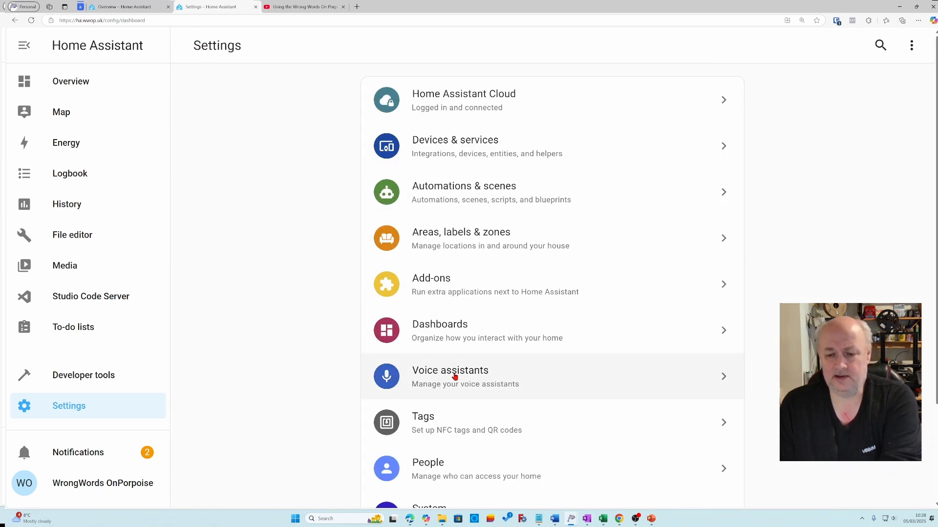
left_click(461, 341)
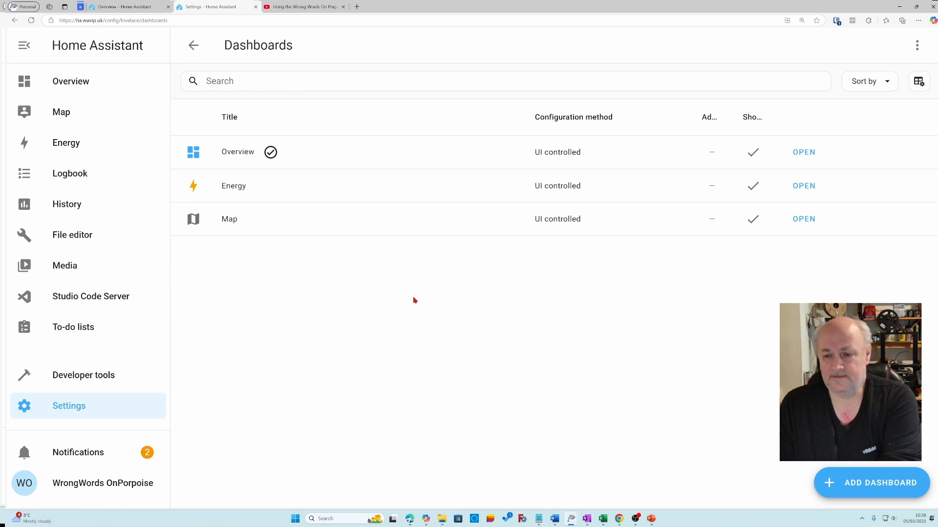
left_click(876, 497)
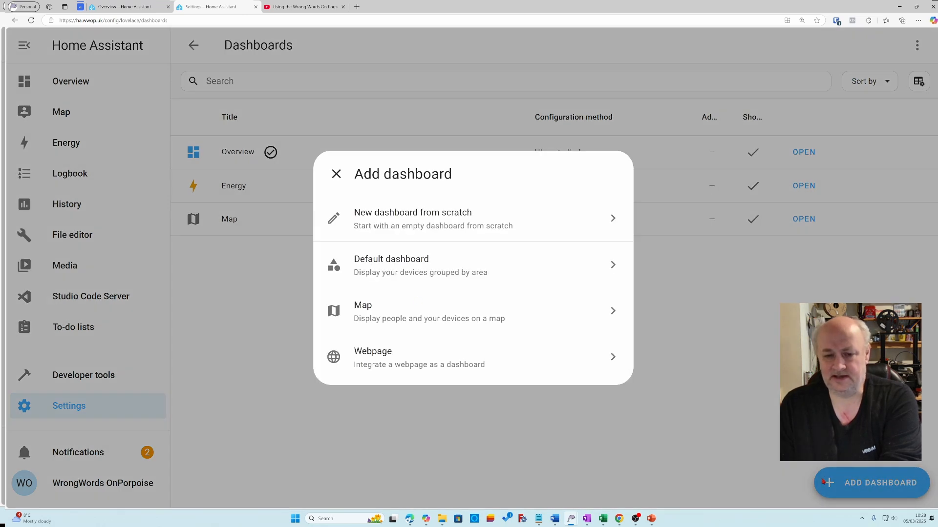
left_click(457, 235)
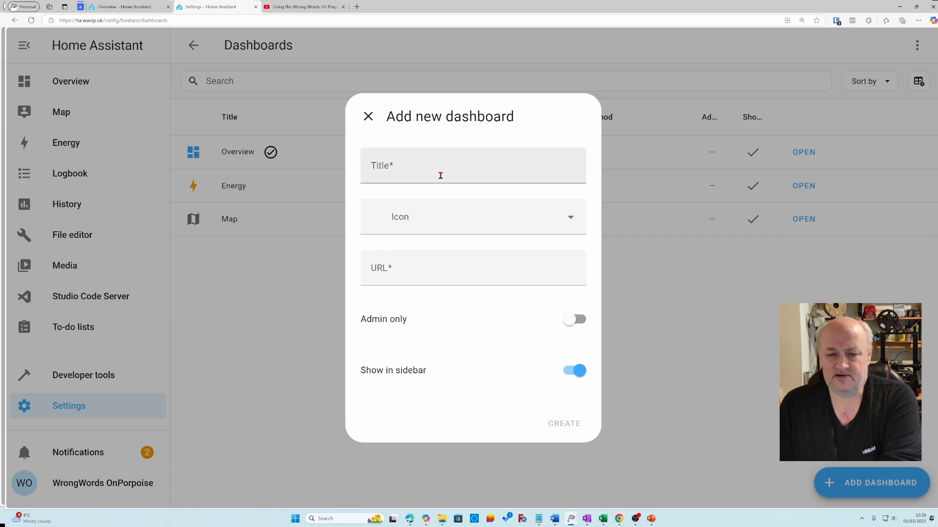
left_click(440, 176)
type("D")
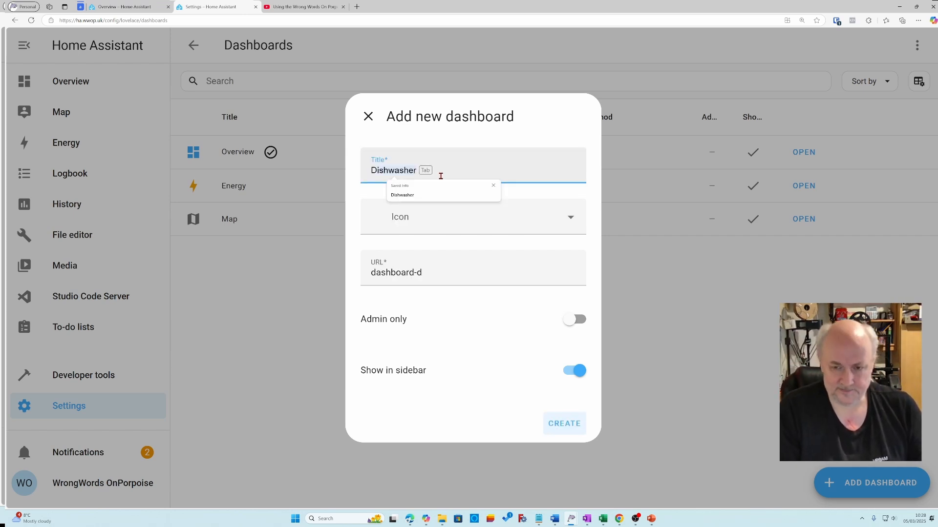
type("is")
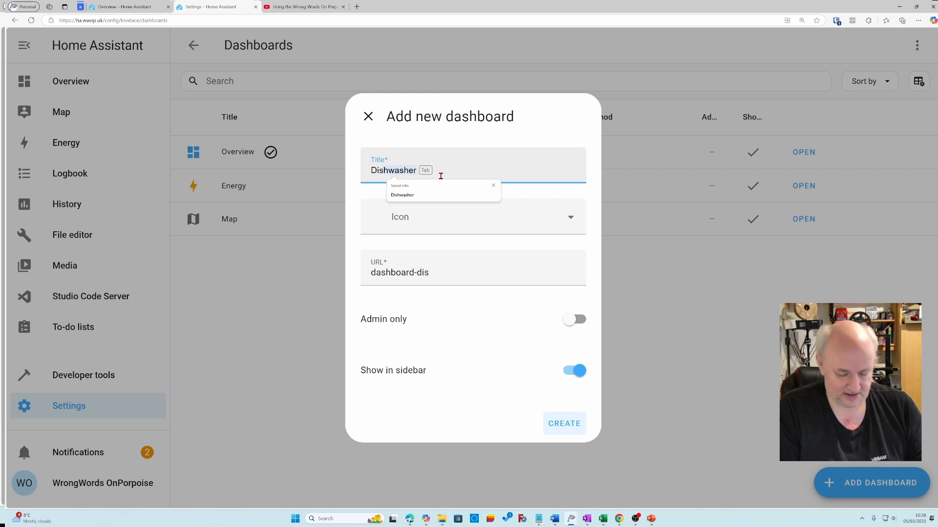
type("hWa")
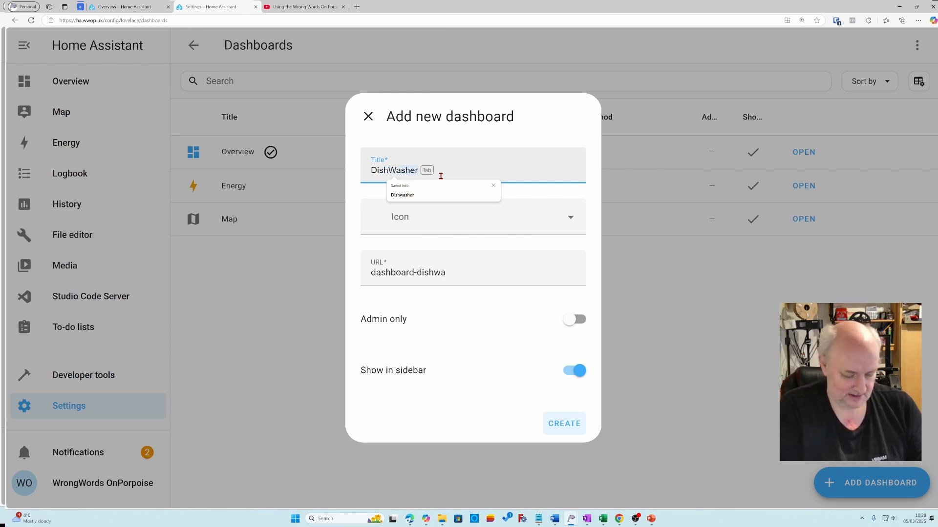
type("sher")
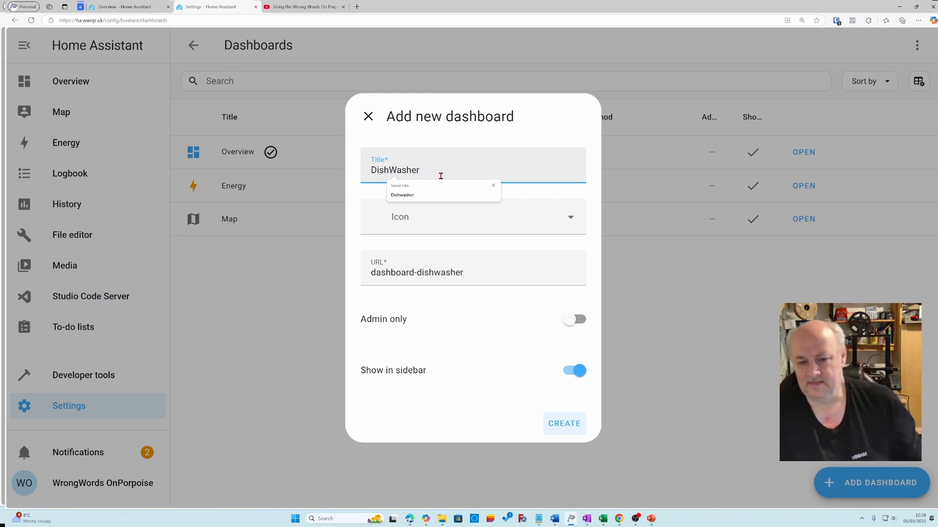
Assign the mdi:dishwasher icon to the DishWasher dashboard and create it with its sidebar entry enabled
left_click(444, 226)
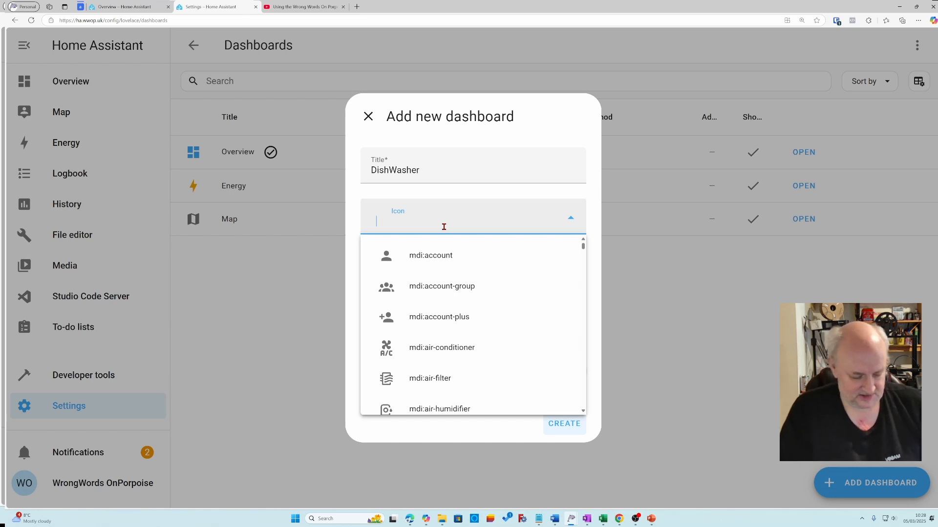
type("dish")
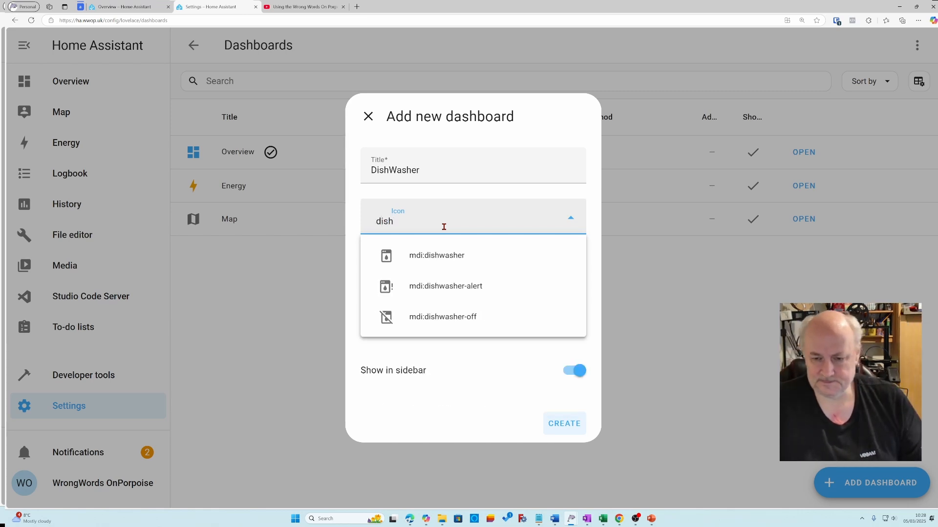
left_click(438, 256)
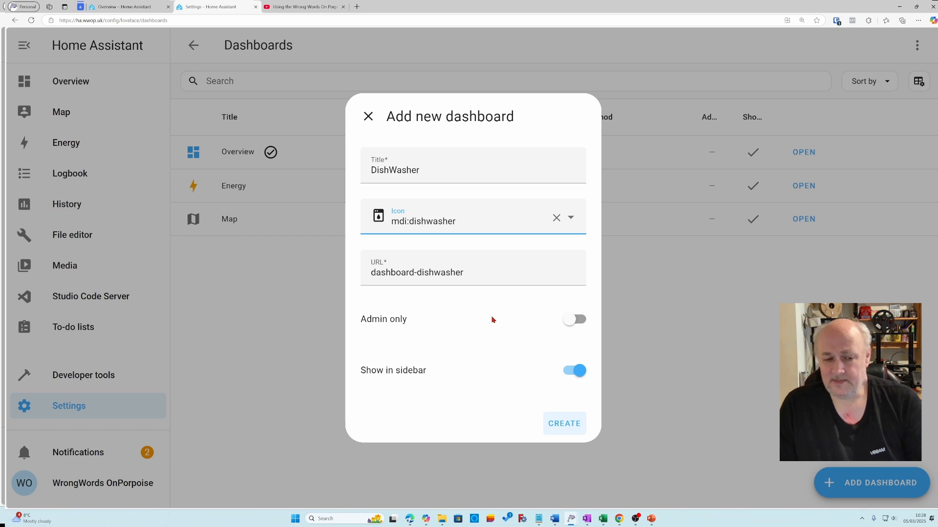
left_click(573, 430)
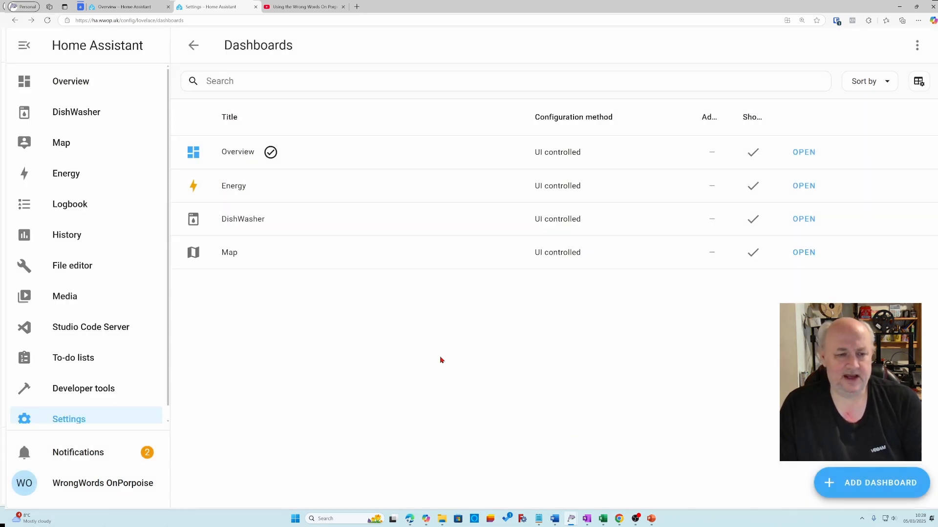
Open the DishWasher dashboard for editing and add a new section to its Home view
left_click(80, 117)
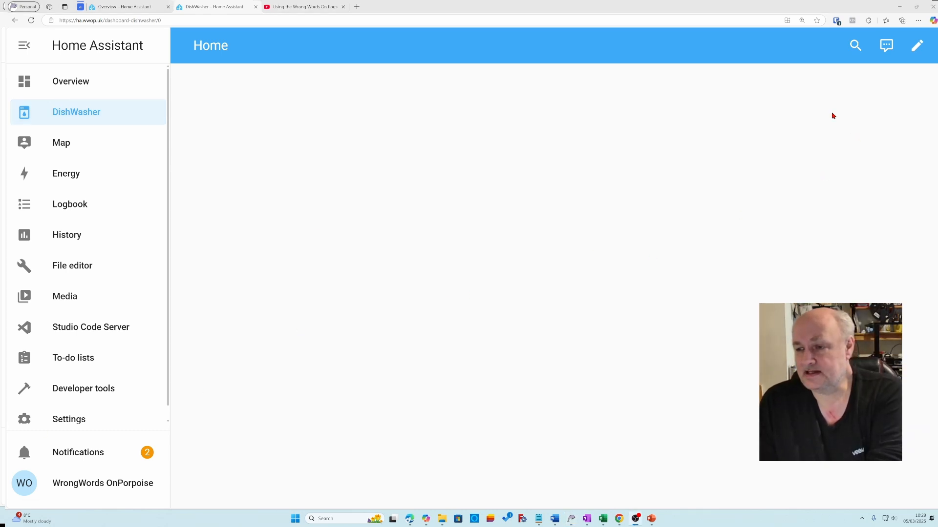
left_click(915, 49)
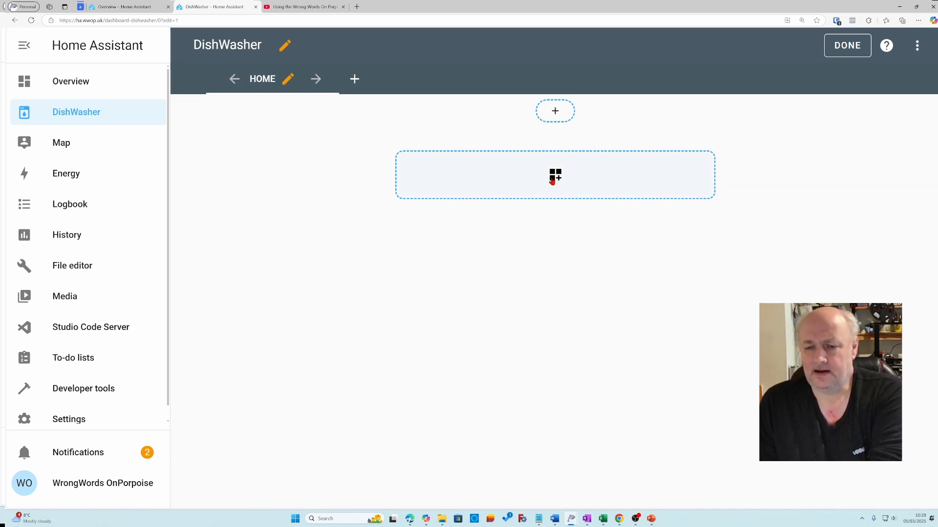
left_click(557, 178)
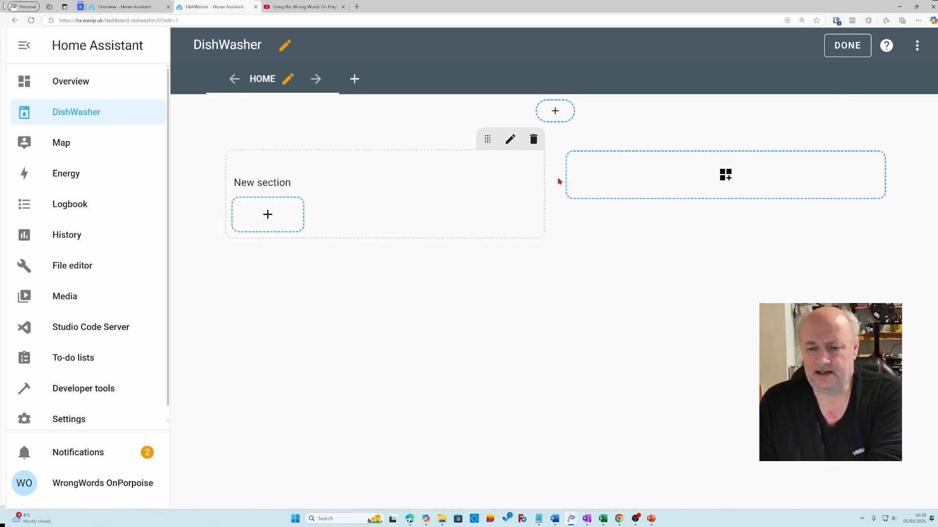
Find the input_datetime.dishwasher entity with the search dis and add its suggested card to the new section
left_click(268, 214)
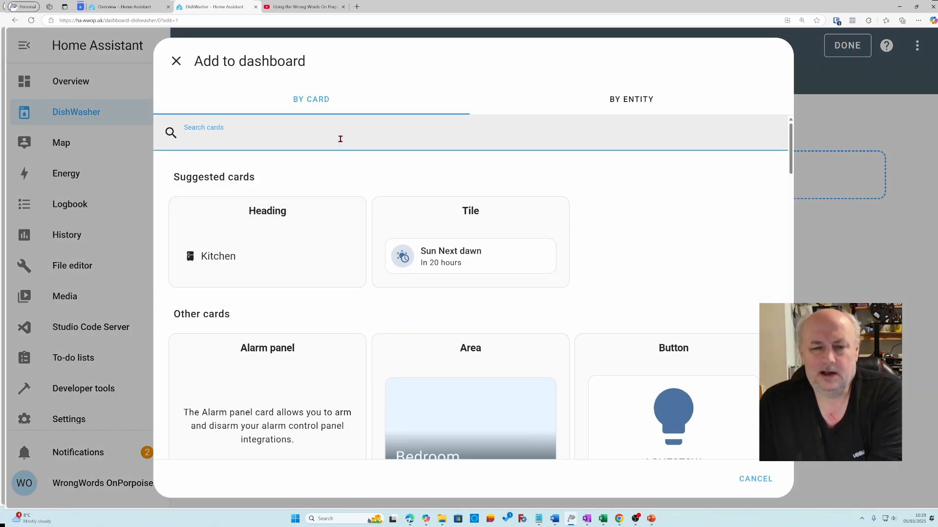
scroll(397, 226, "down", 6)
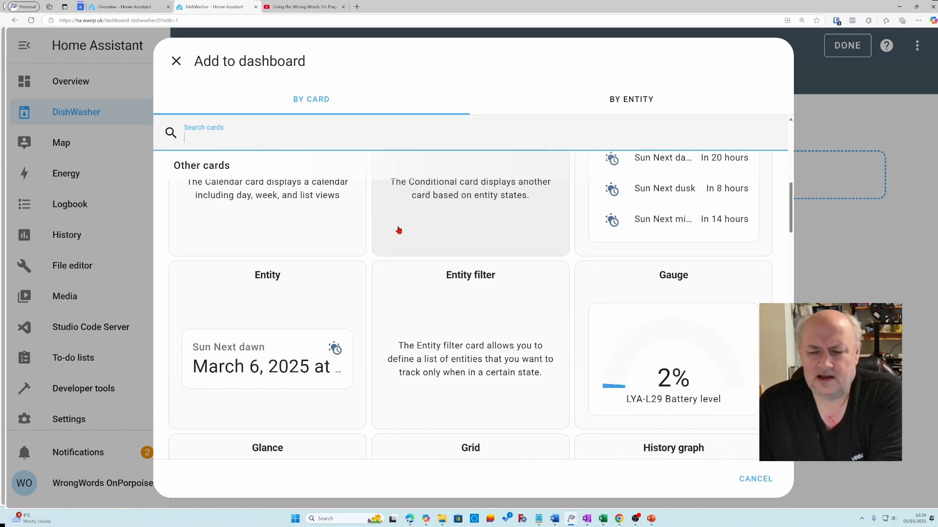
scroll(398, 230, "up", 4)
scroll(398, 230, "up", 2)
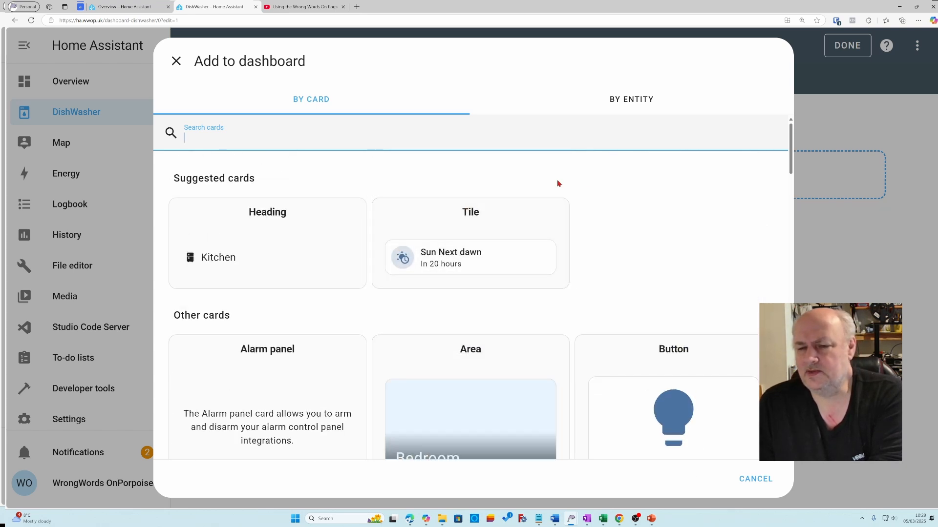
left_click(615, 106)
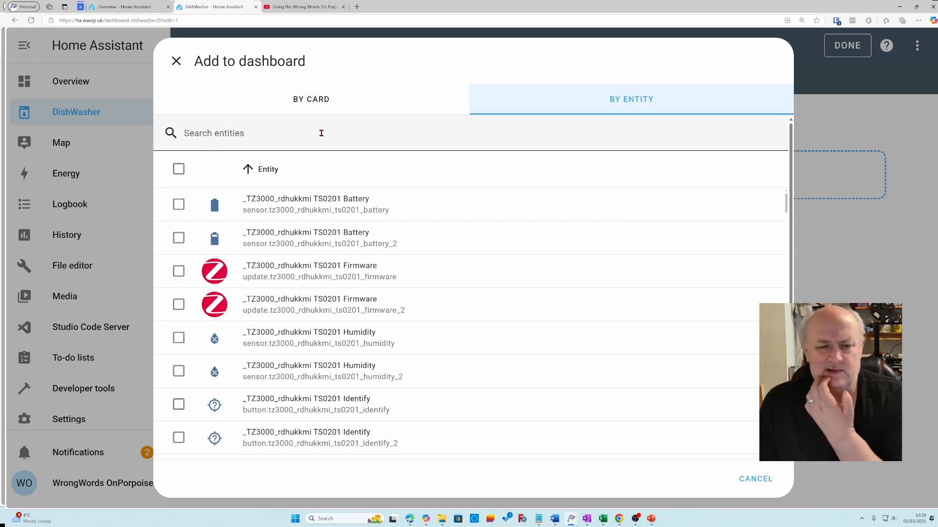
type("d")
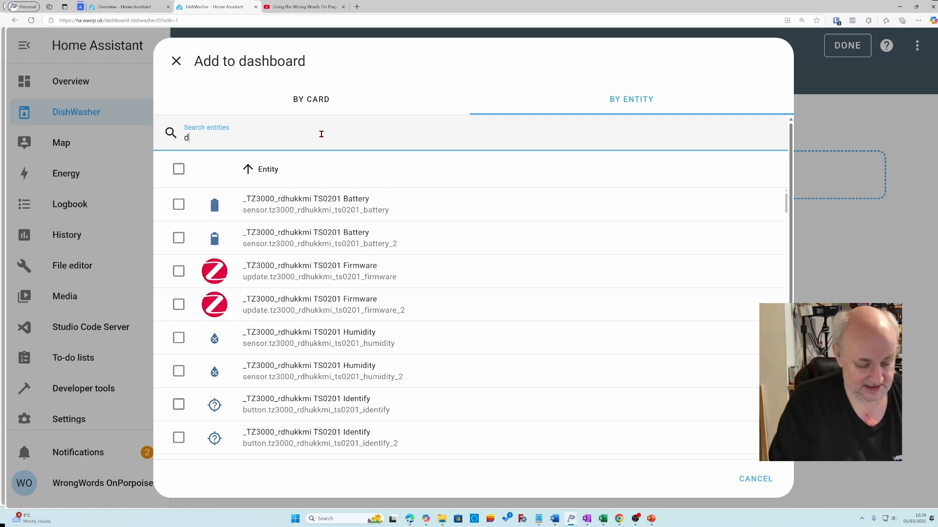
type("is")
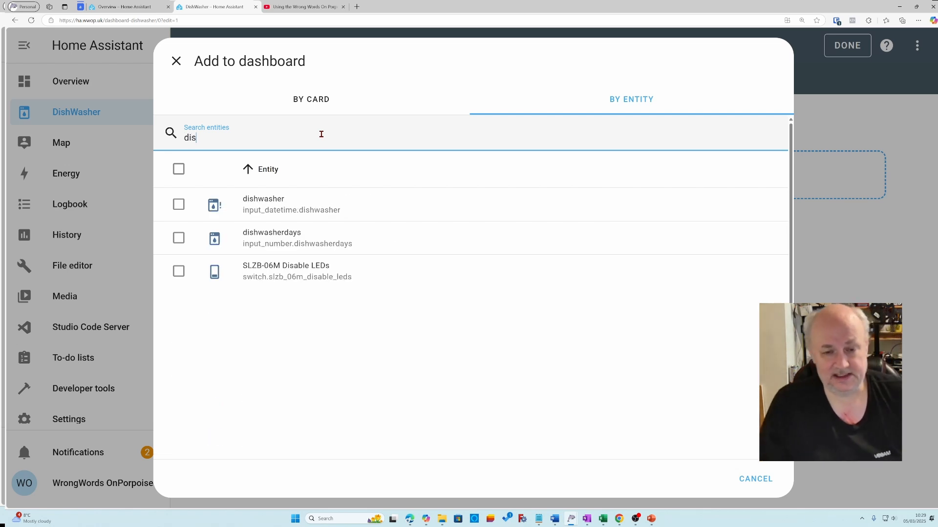
left_click(279, 211)
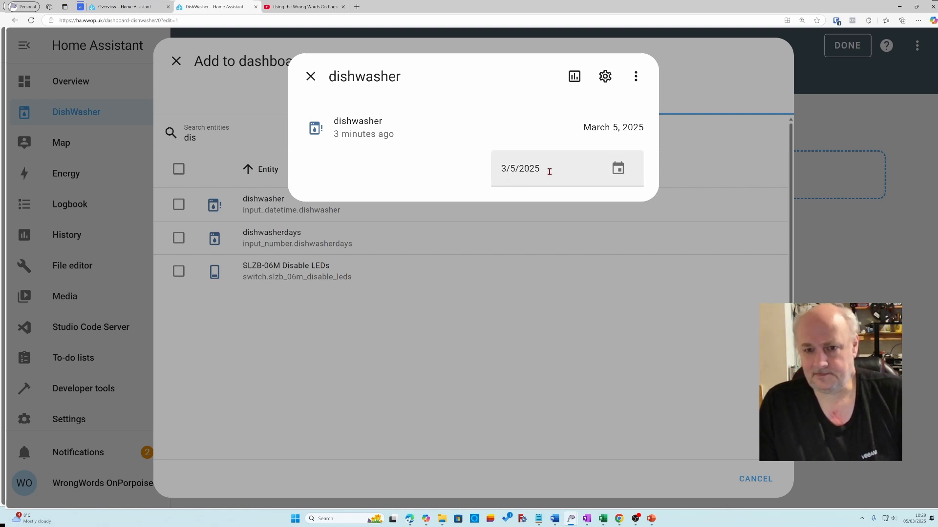
left_click(311, 77)
left_click(178, 204)
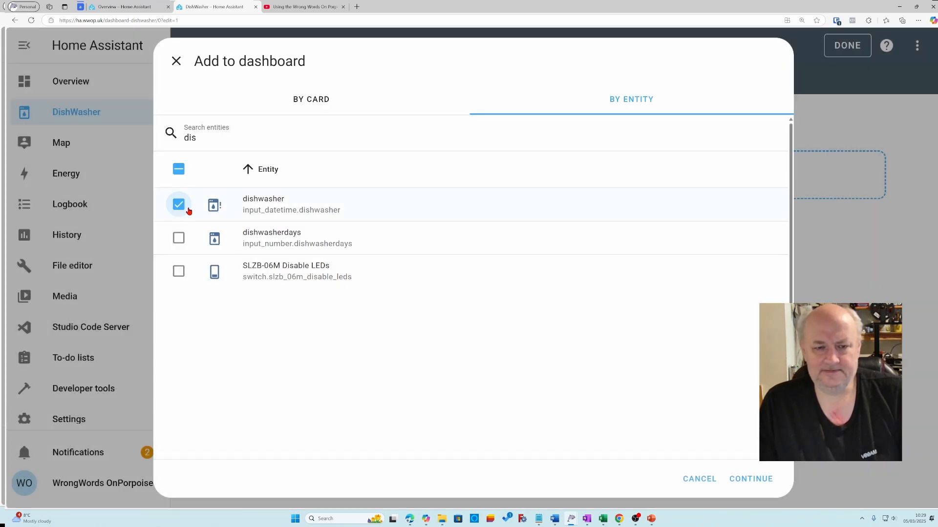
left_click(757, 484)
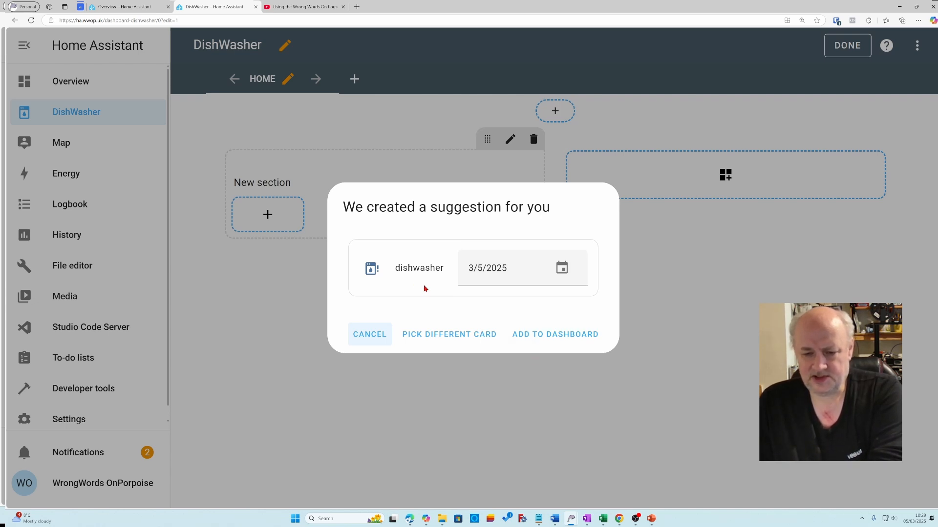
left_click(548, 337)
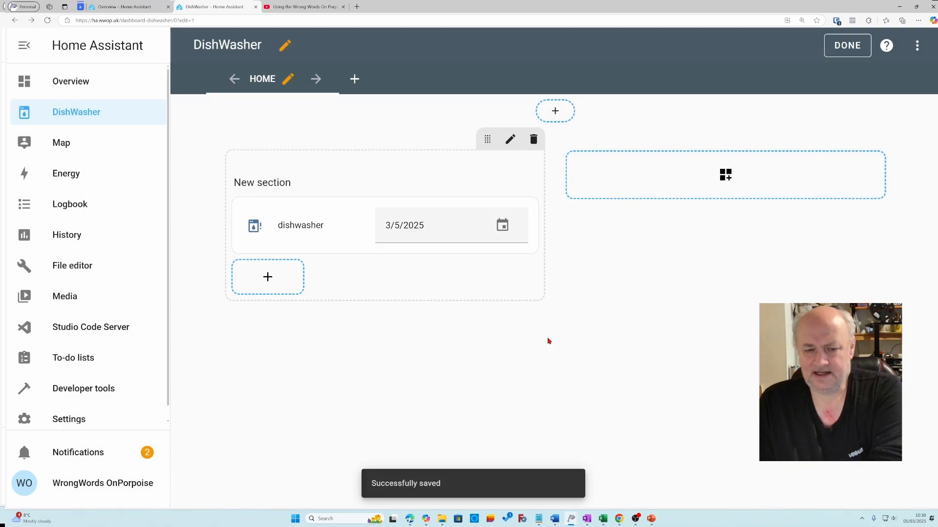
Name the dishwasher entity row "We Added Salt on" in its card configuration and save the card
mouse_move(307, 235)
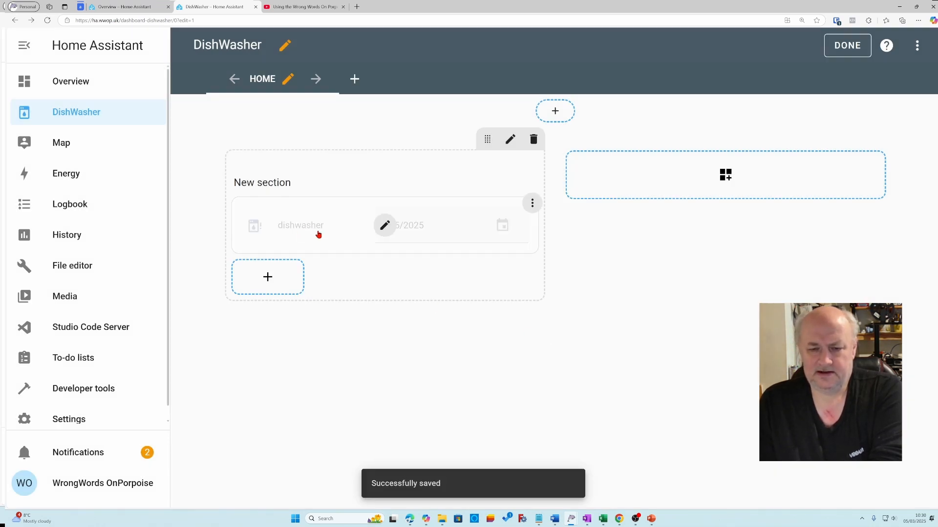
left_click(385, 226)
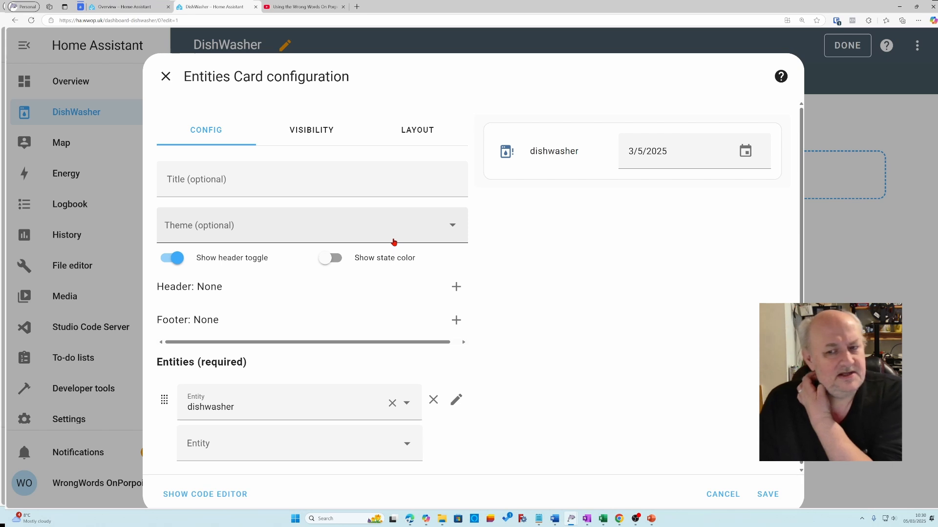
left_click(245, 406)
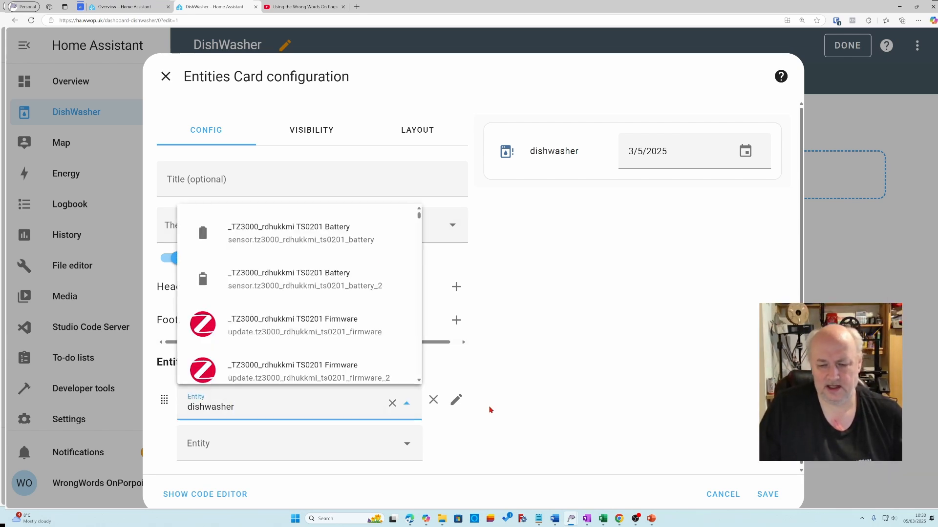
left_click(455, 399)
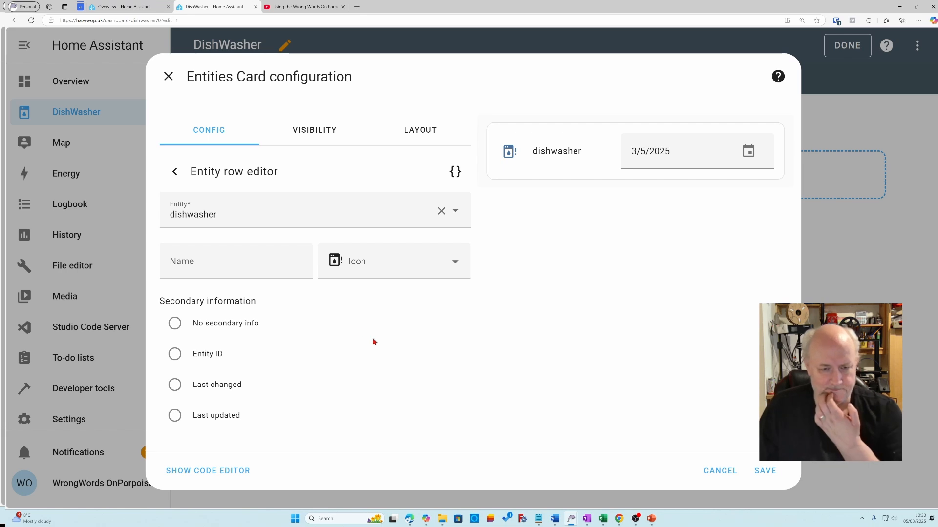
left_click(250, 266)
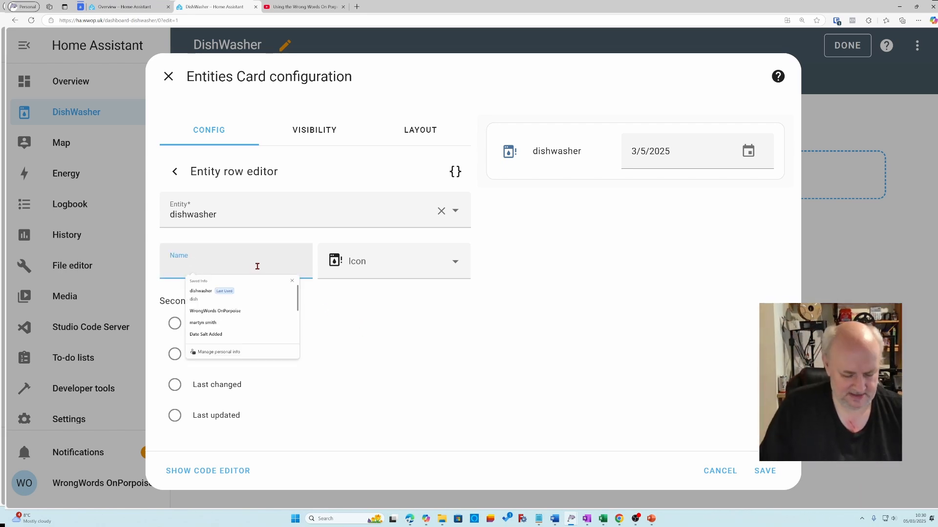
type("We A")
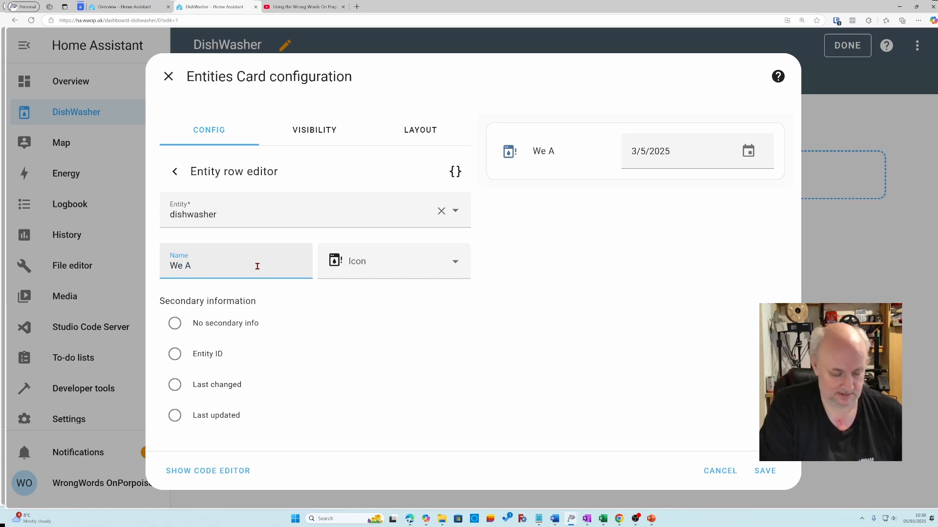
type("dded Salt on")
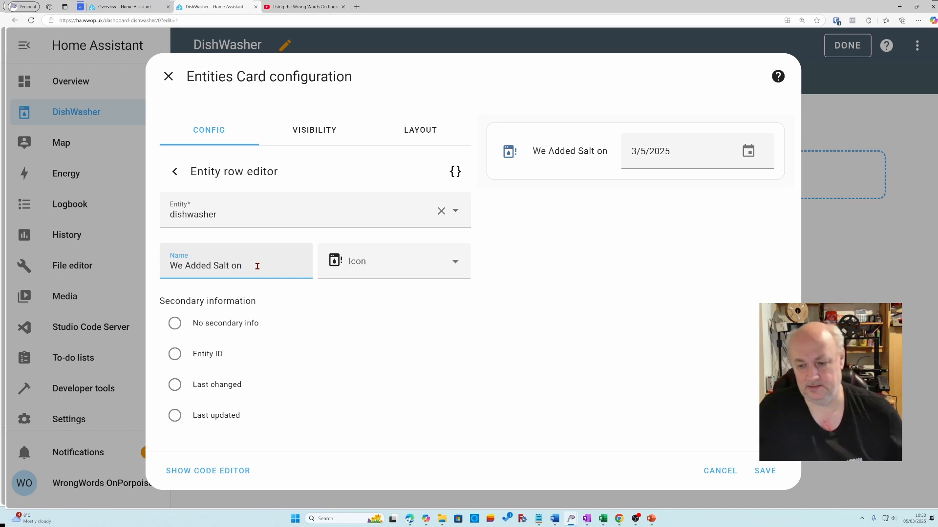
left_click(769, 472)
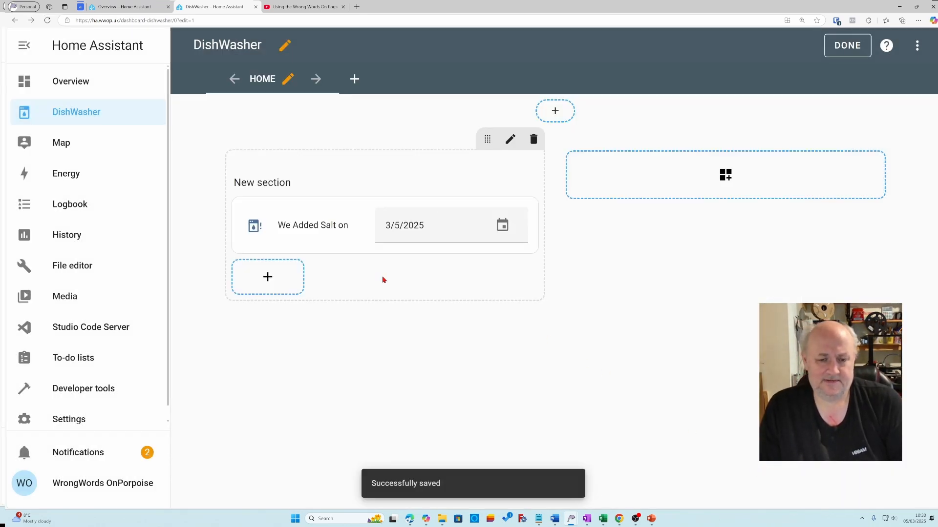
Search the entities for dish to add another card to the section, and set the dishwasherdays value to 46
left_click(279, 283)
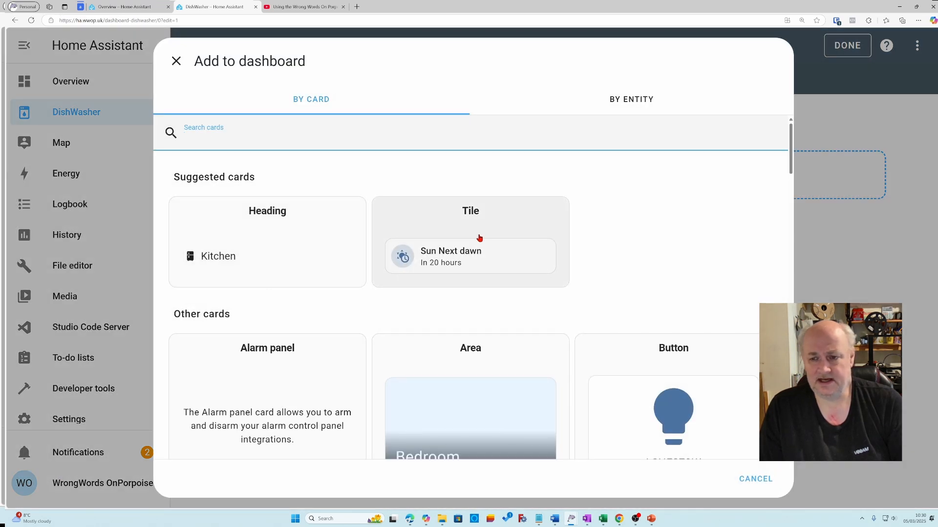
left_click(620, 108)
left_click(495, 136)
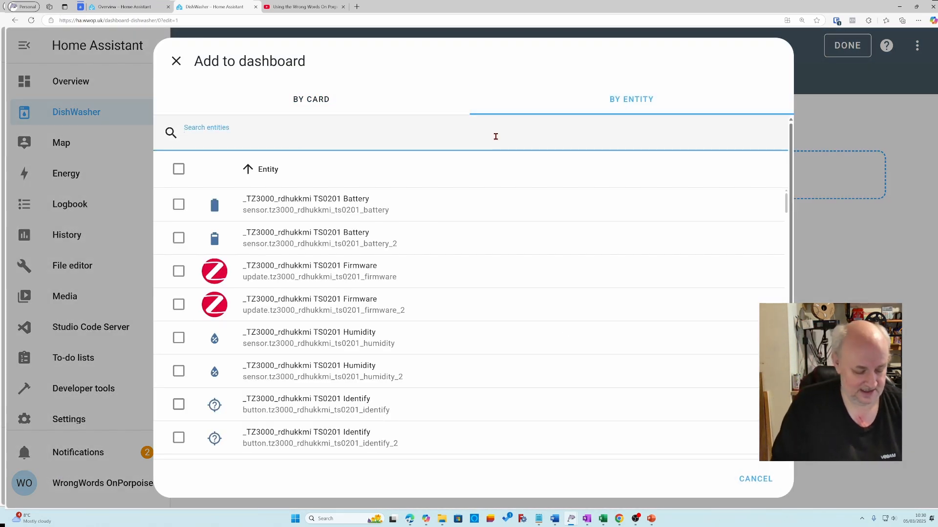
type("dish")
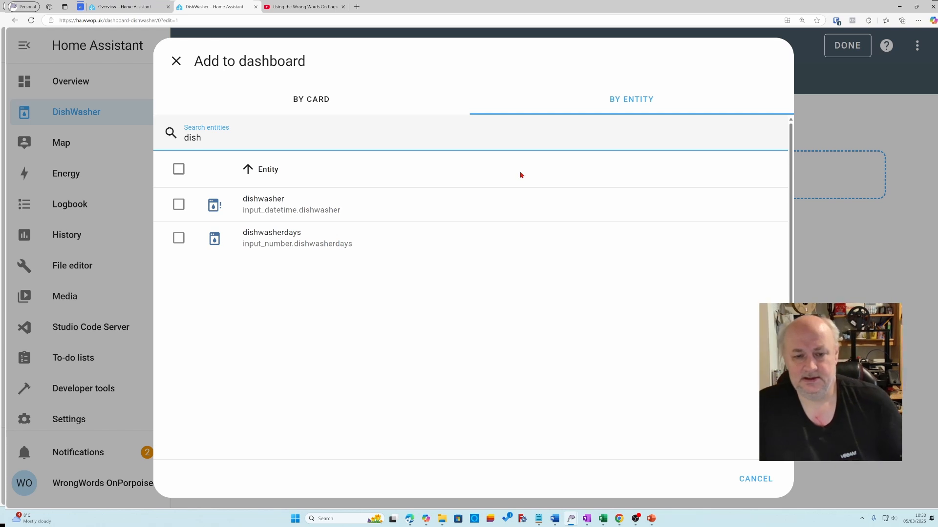
left_click(270, 240)
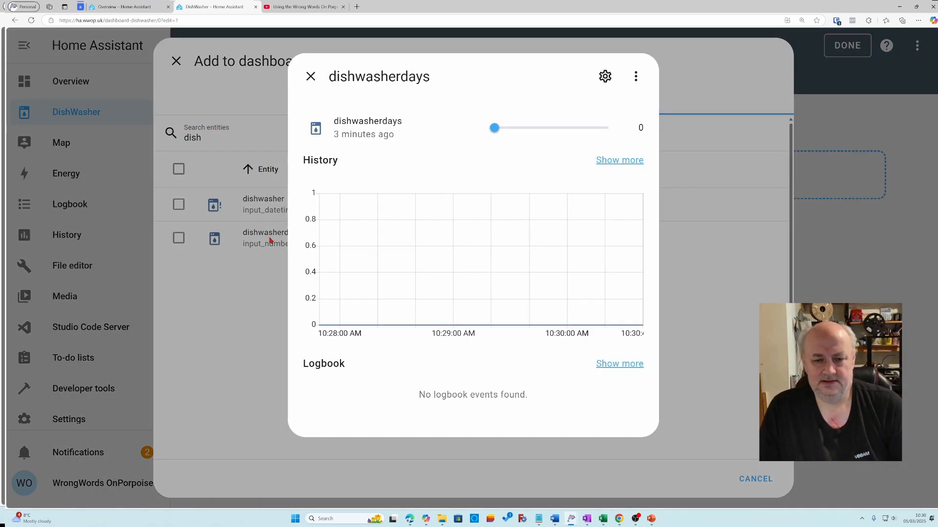
left_click_drag(495, 128, 546, 130)
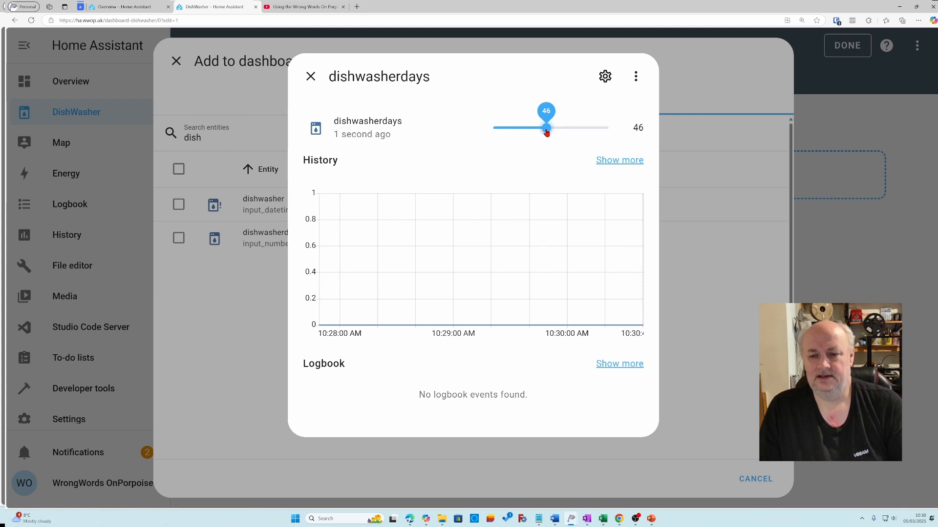
left_click(310, 78)
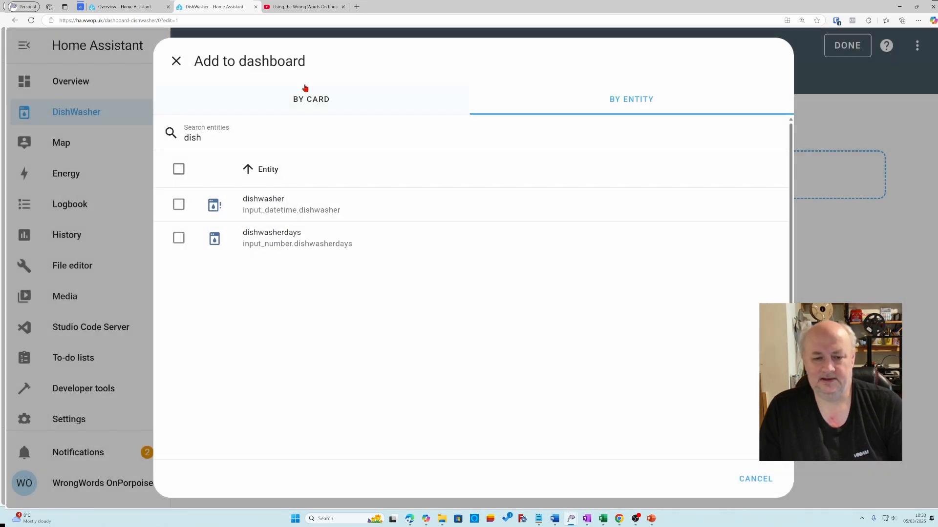
Select the dishwasherdays entity and add its suggested card to the dashboard section
left_click(179, 239)
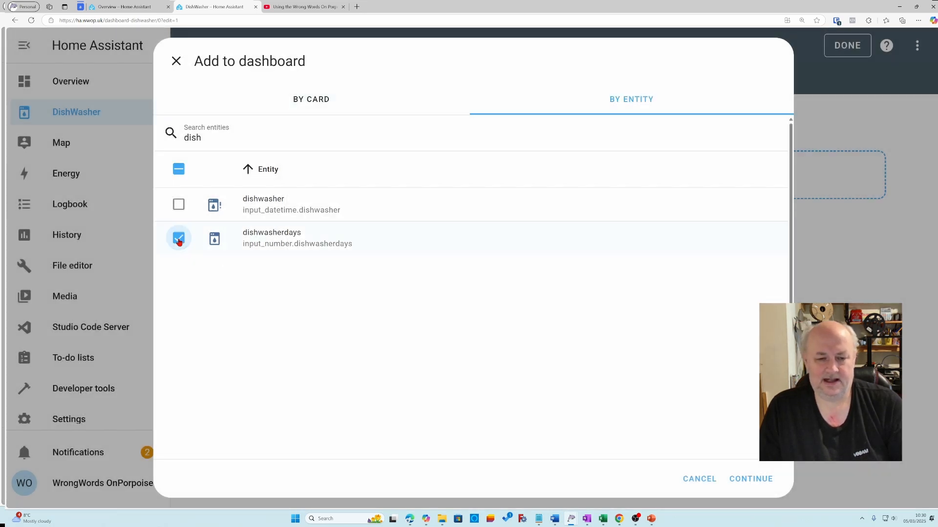
left_click(751, 479)
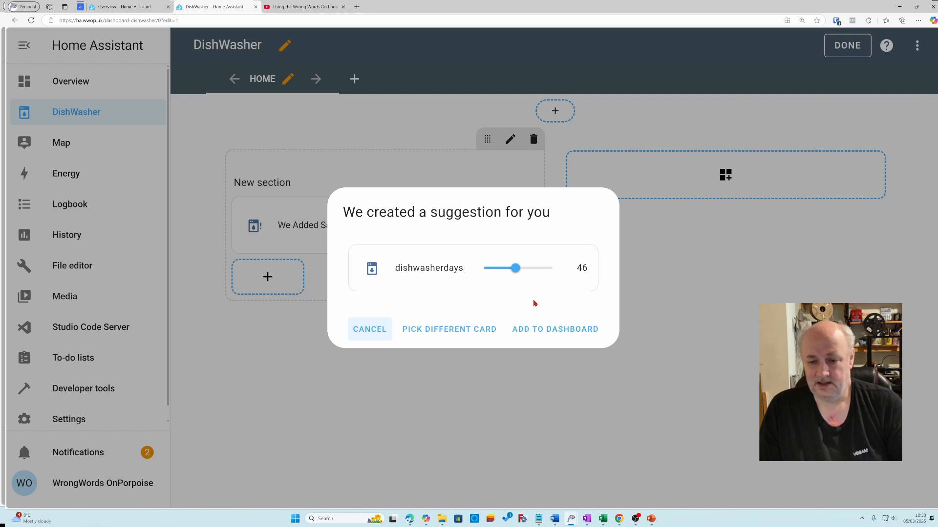
left_click(555, 330)
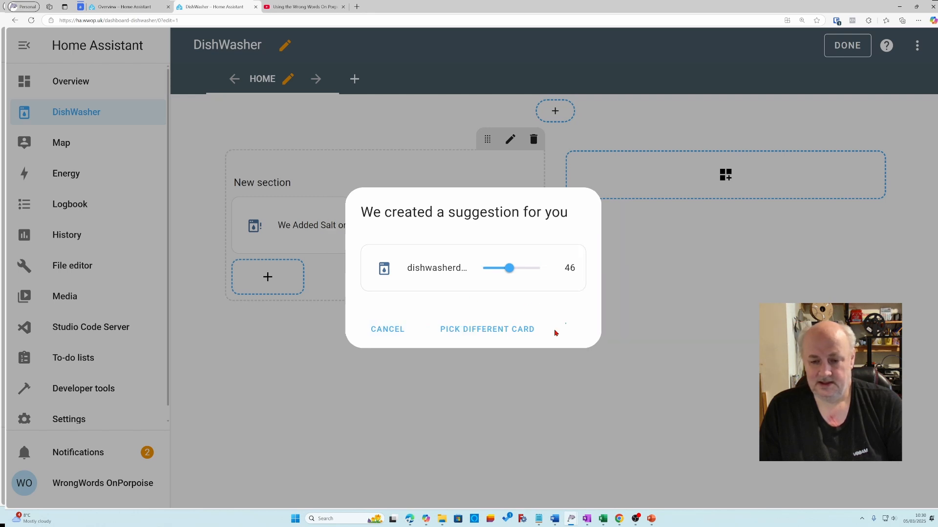
Name the dishwasherdays entity row "Days Salt Lasts" in its card configuration and save the card
mouse_move(318, 301)
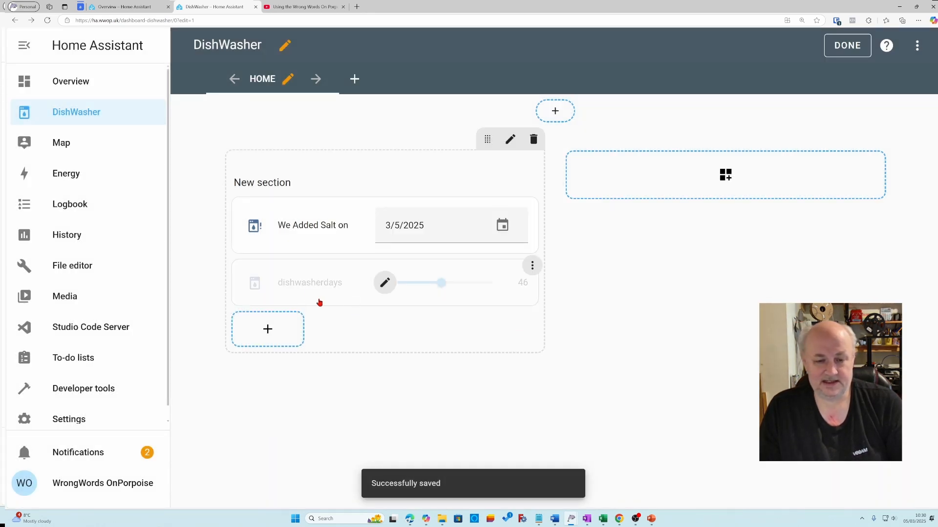
left_click(384, 285)
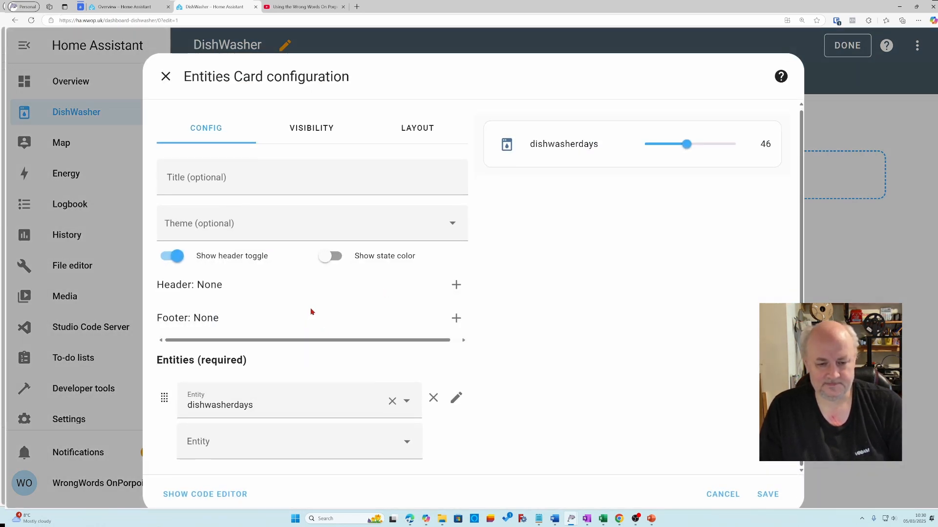
left_click(456, 400)
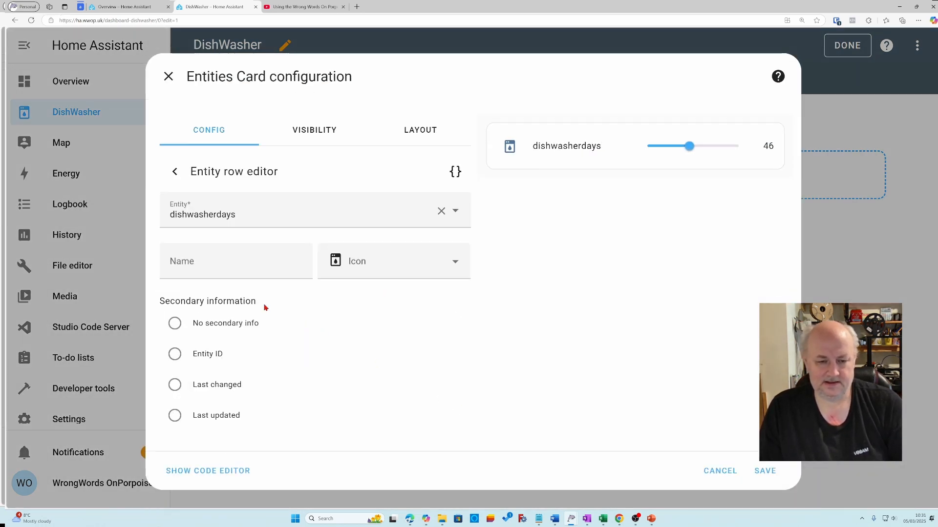
left_click(225, 260)
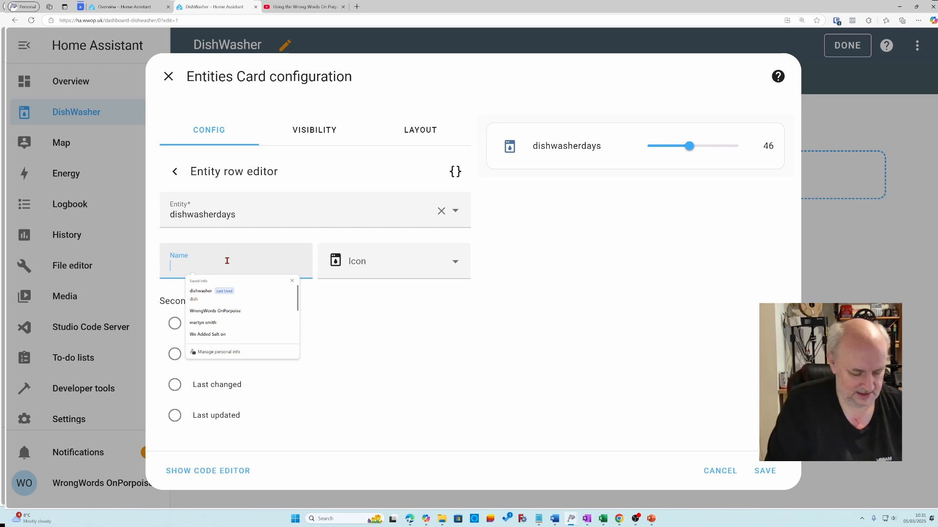
type("Days")
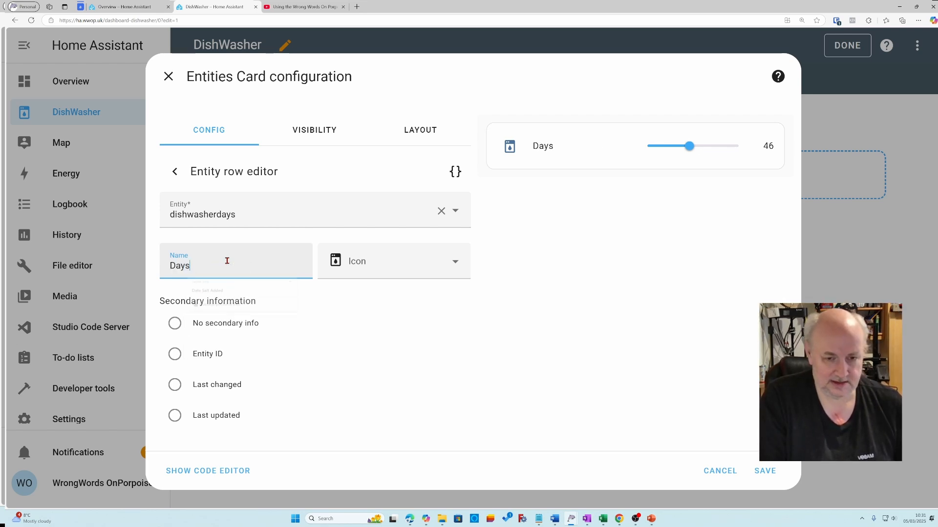
type(" Sal")
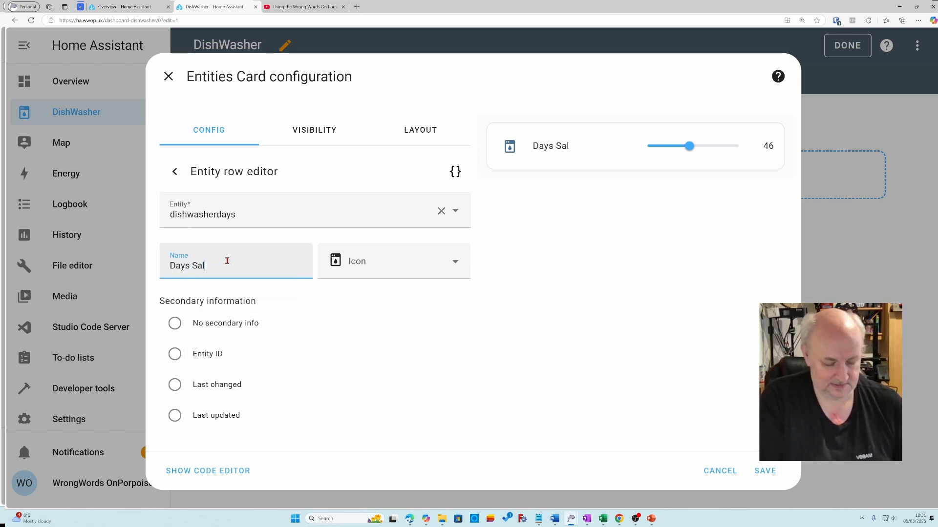
type("t Lasts")
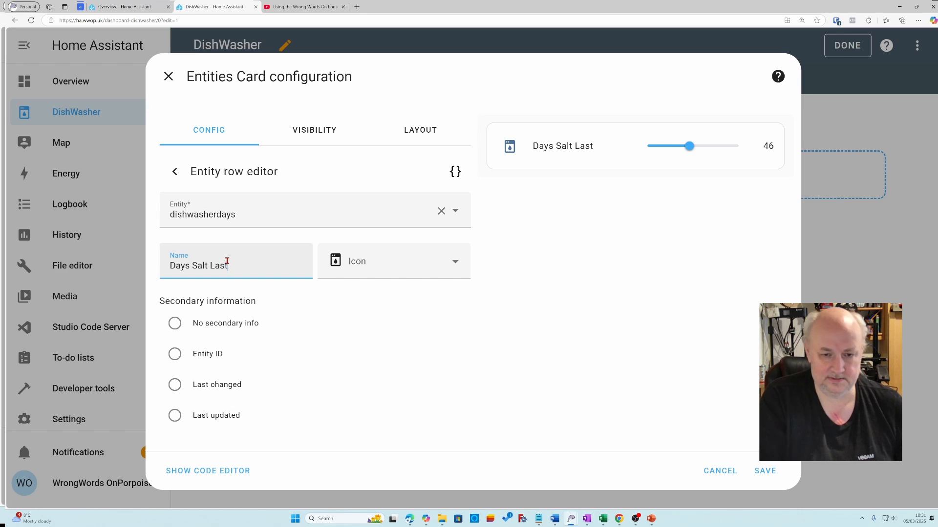
left_click(764, 471)
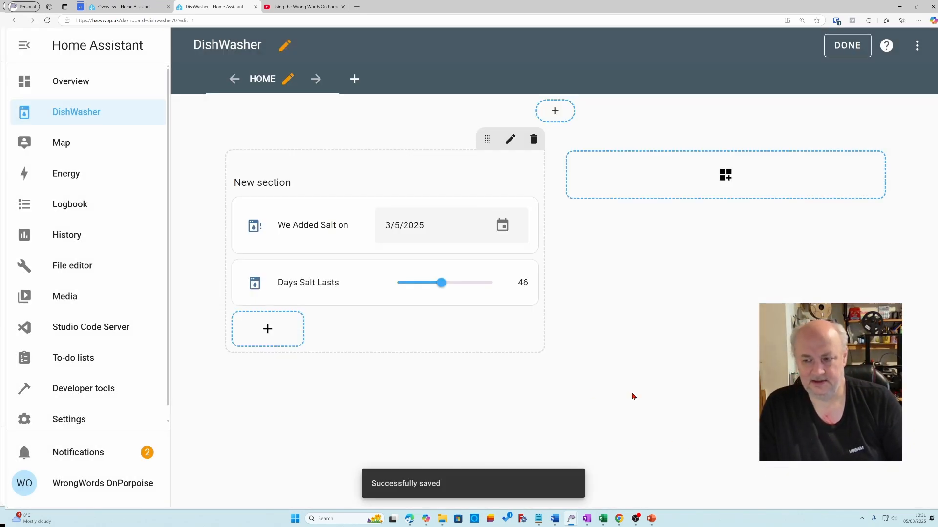
Finish editing the dashboard and set the Days Salt Lasts value to 62
left_click(848, 46)
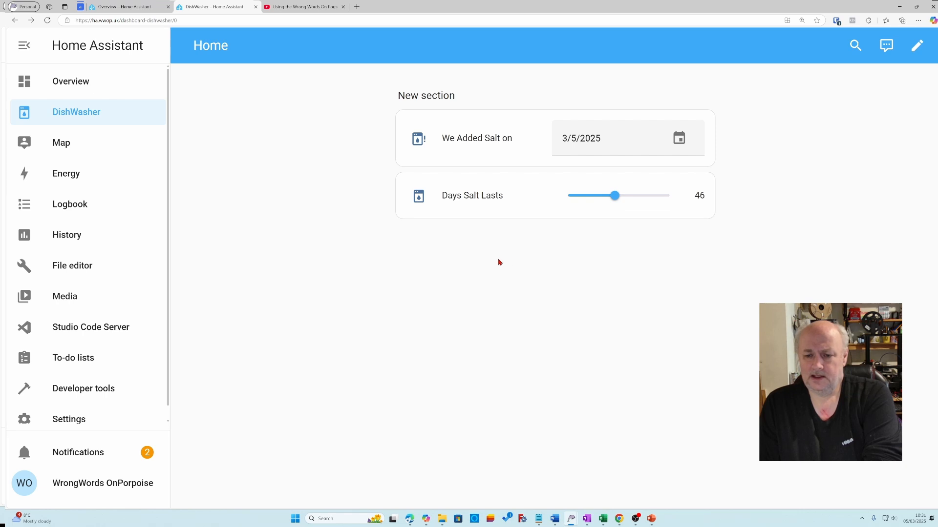
left_click_drag(618, 199, 631, 196)
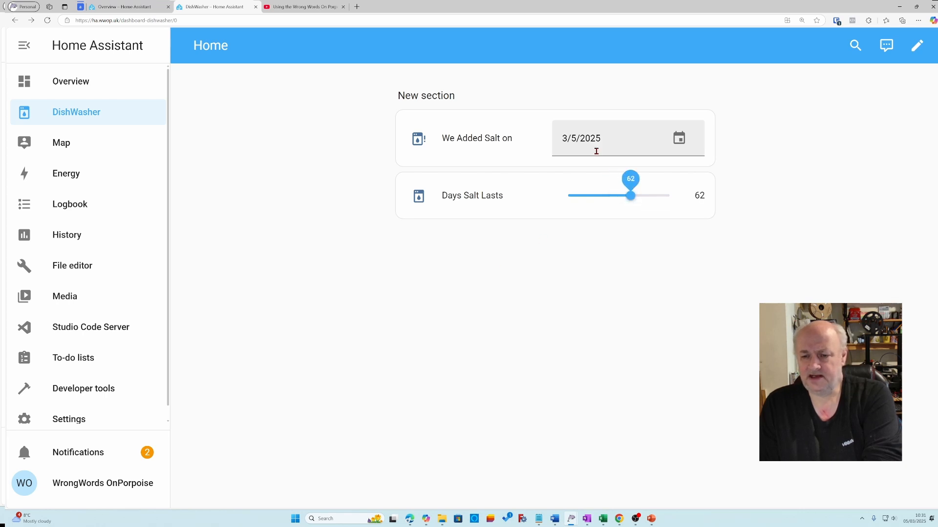
Set the We Added Salt on date to February 1, 2025
left_click(685, 142)
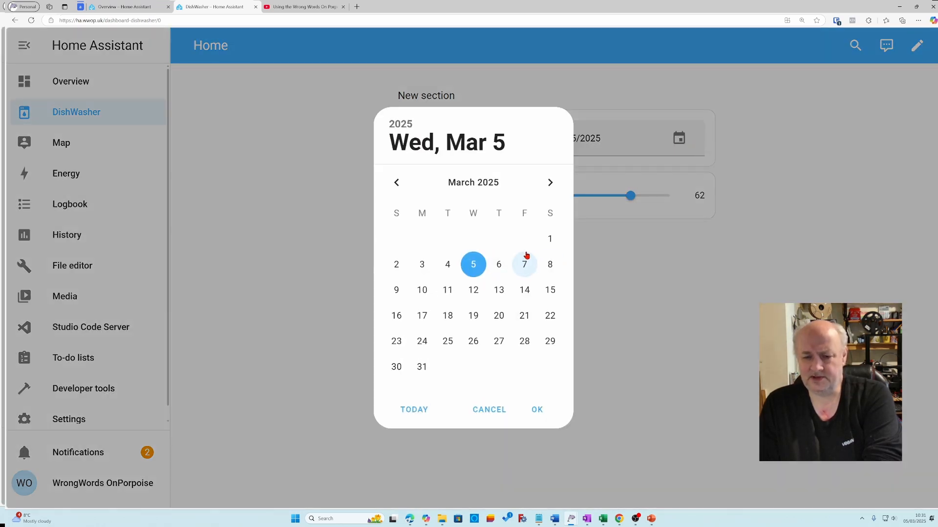
left_click(396, 183)
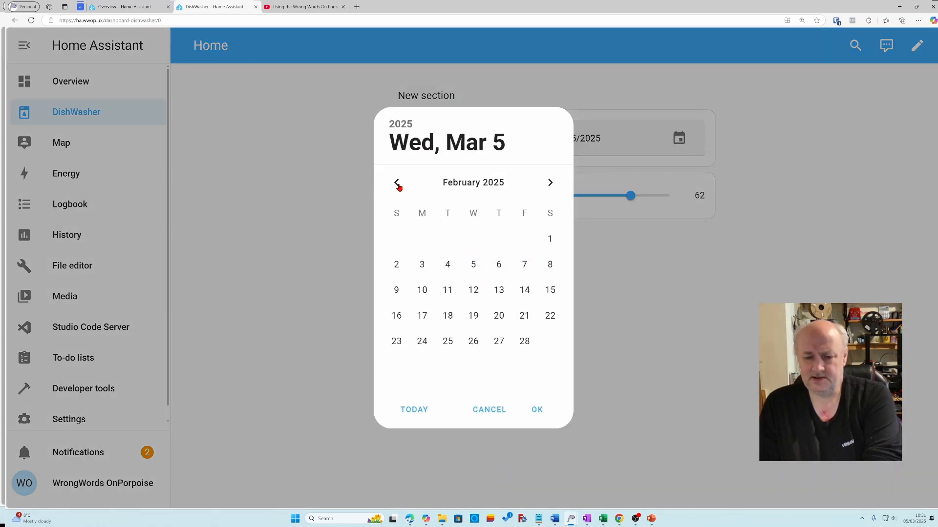
left_click(551, 241)
left_click(538, 410)
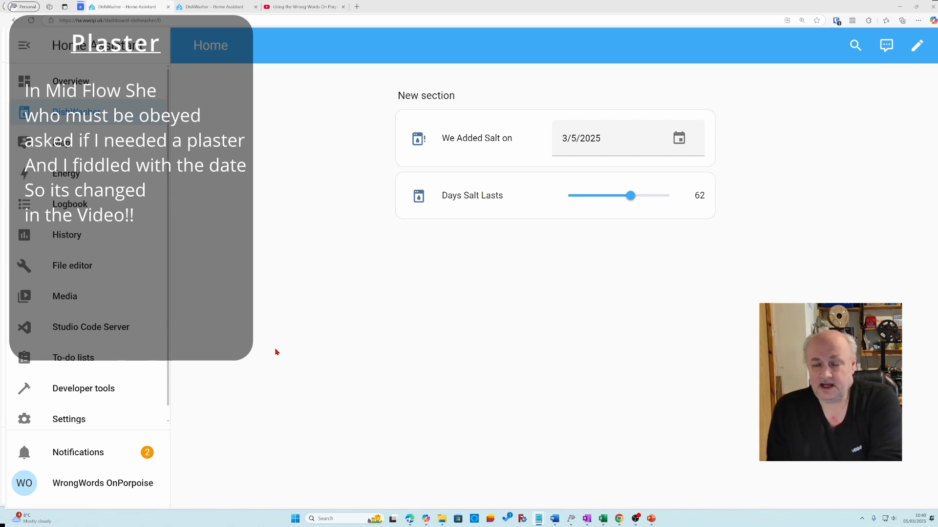
Set the We Added Salt on date to January 1, 2025
left_click(679, 138)
left_click(398, 183)
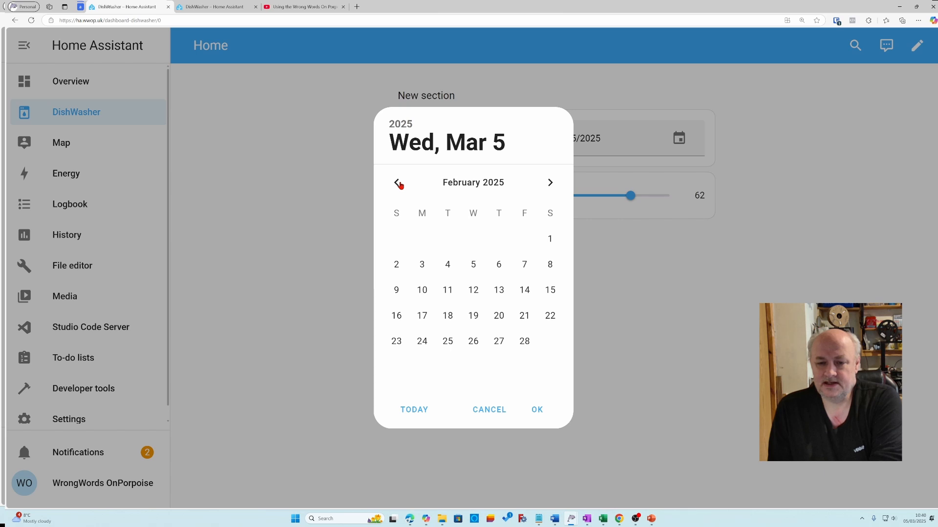
left_click(398, 184)
left_click(473, 240)
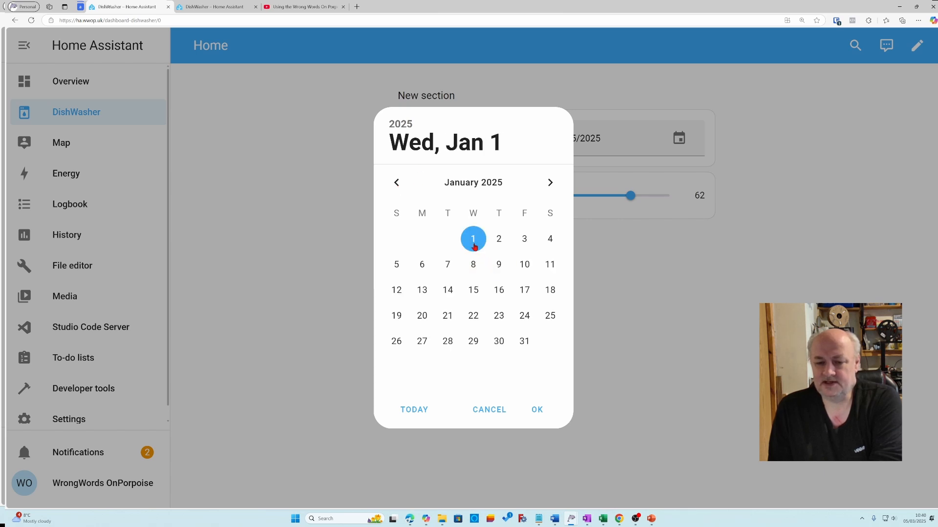
left_click(542, 409)
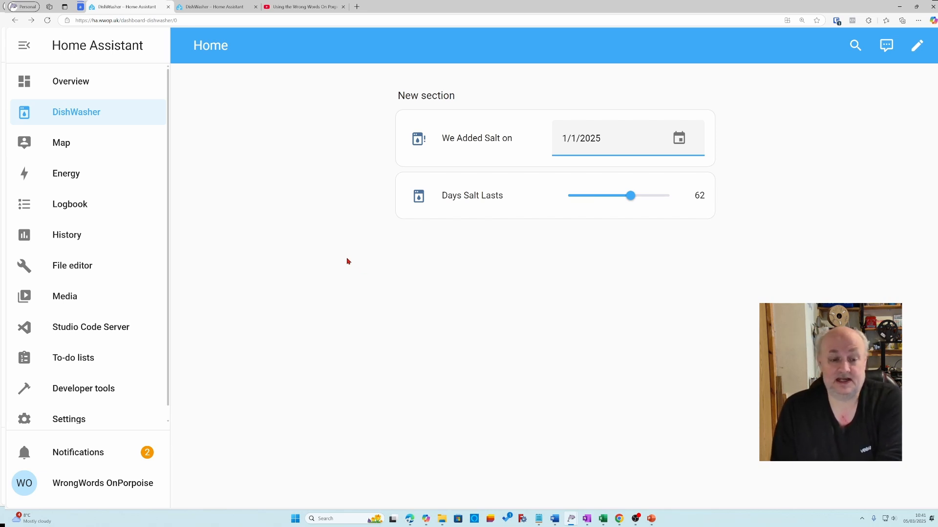
Open the scripts under the Automations & scenes settings and create a new empty script
scroll(93, 311, "down", 1)
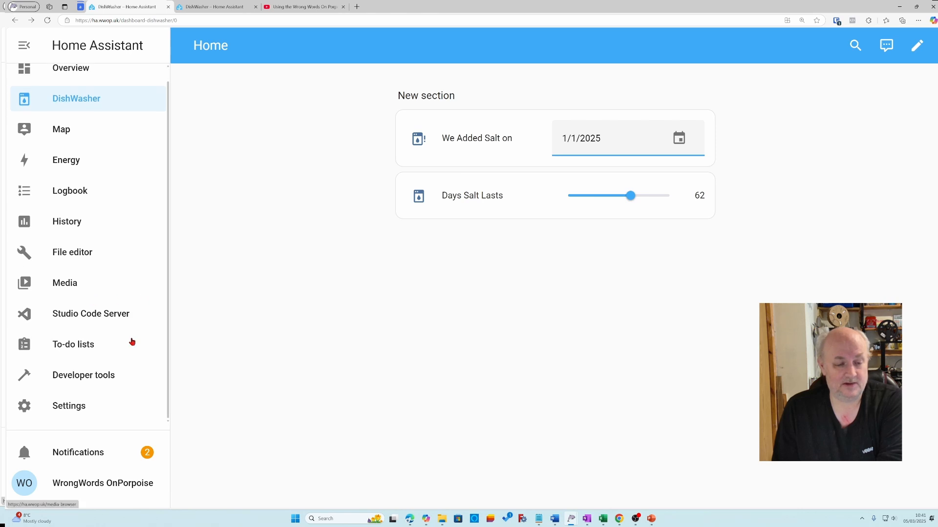
left_click(76, 412)
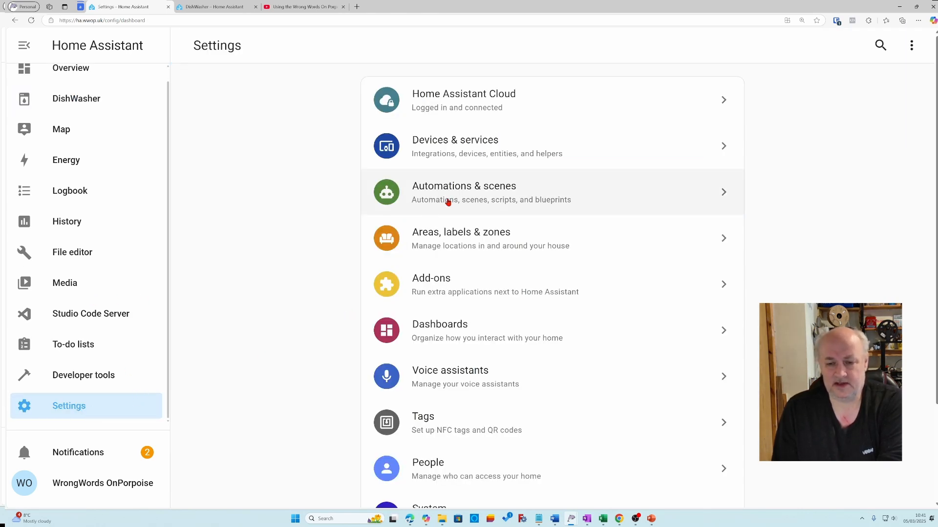
left_click(445, 202)
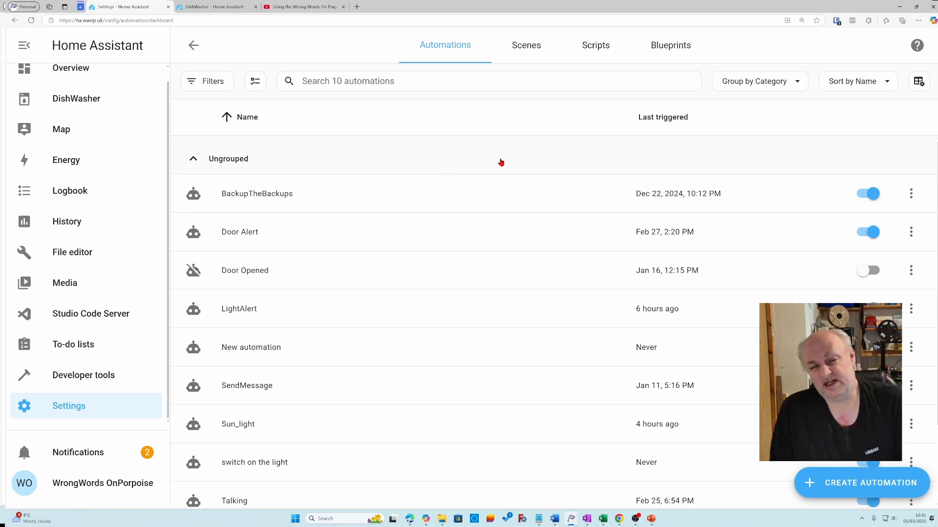
left_click(596, 50)
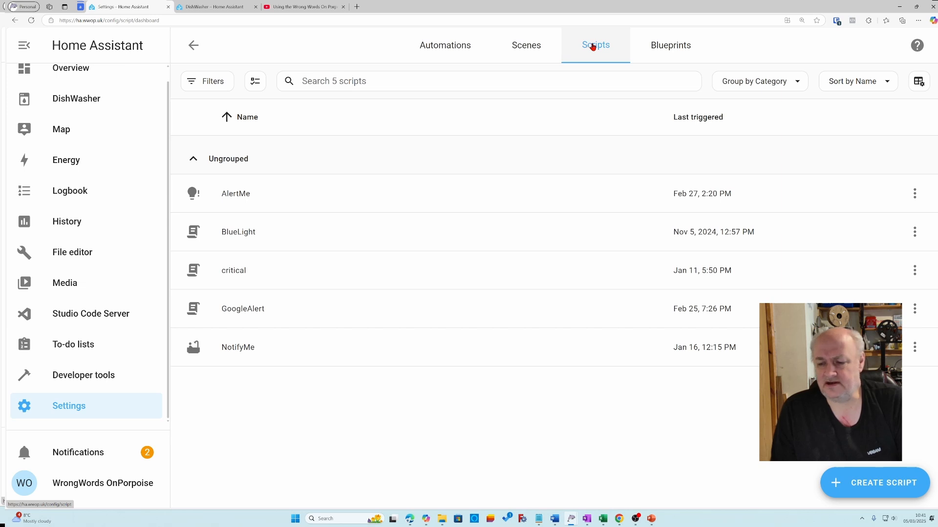
left_click(879, 493)
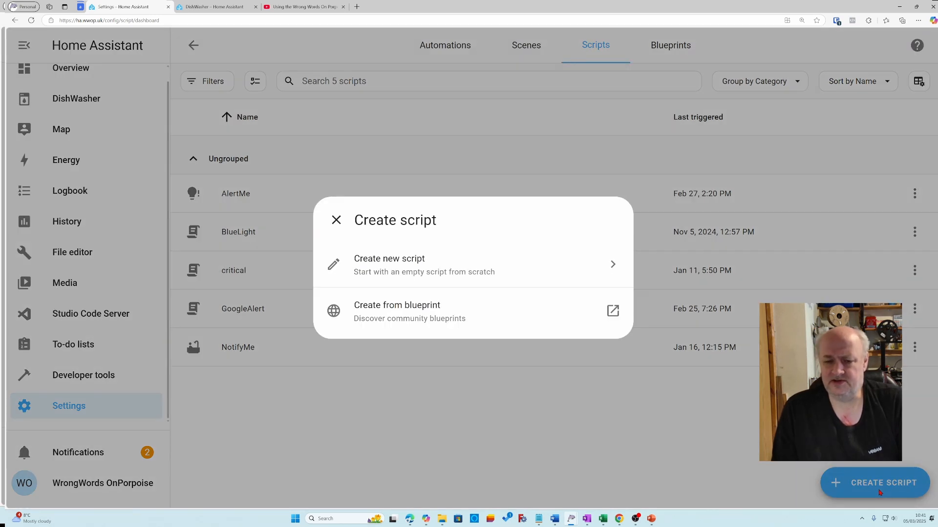
left_click(433, 271)
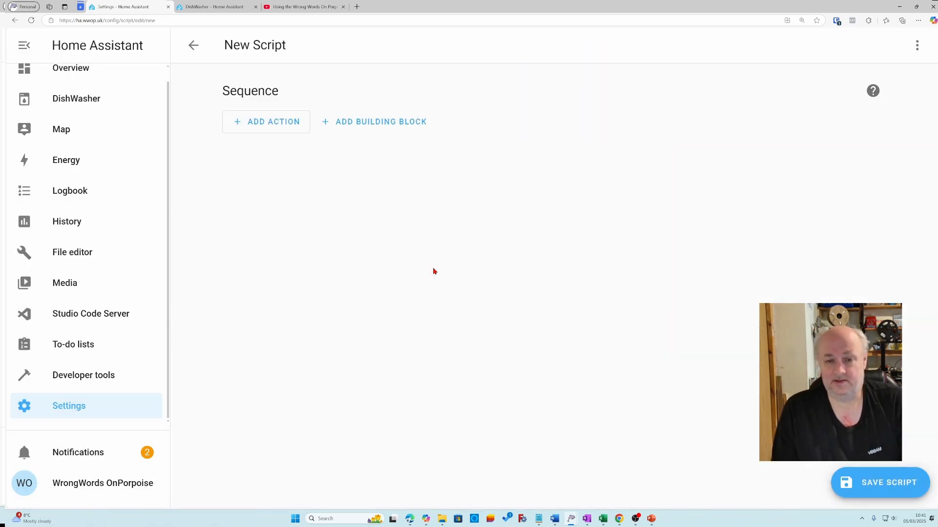
Search the script actions for time and add the Input datetime: Set action to the sequence
left_click(274, 130)
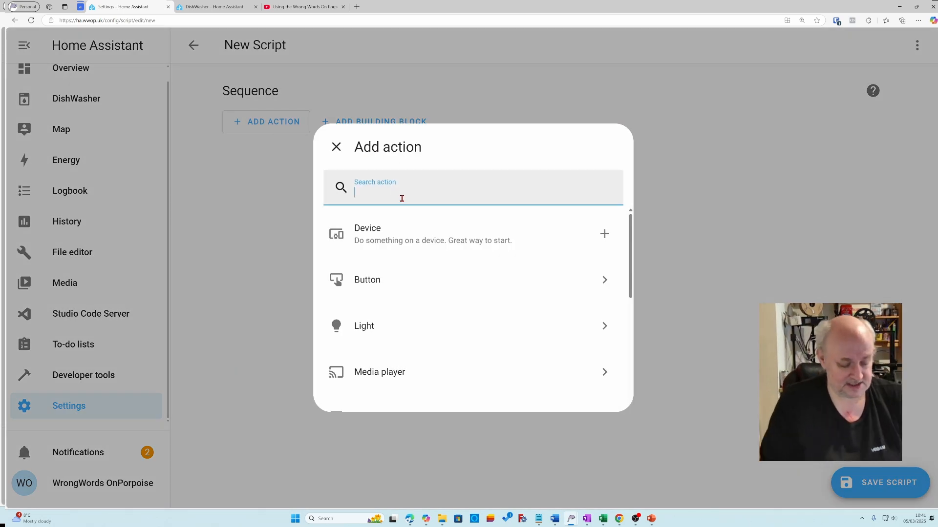
type("st")
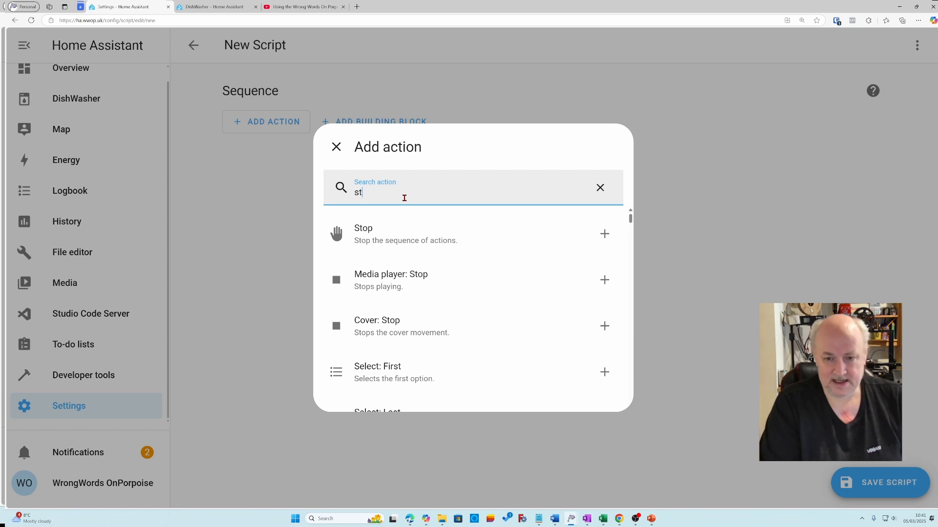
key("BackSpace")
type("et a")
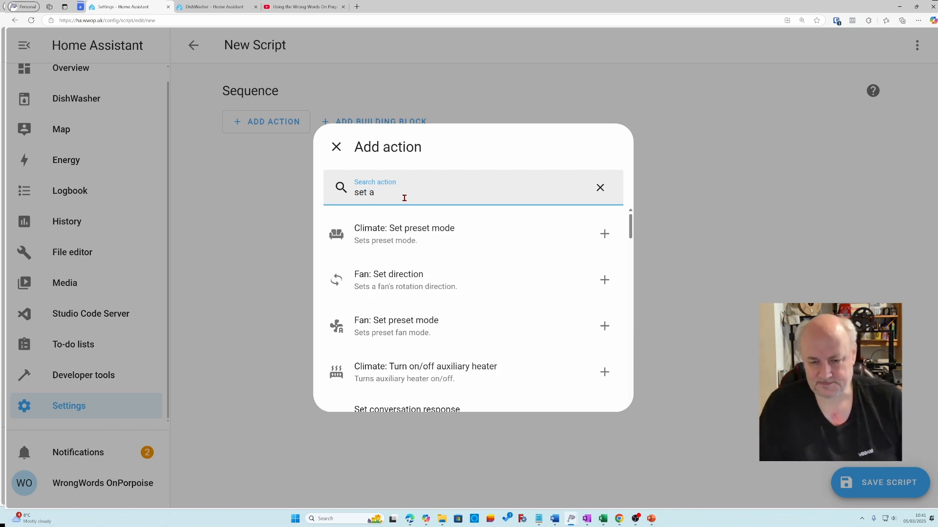
key("BackSpace")
type("time")
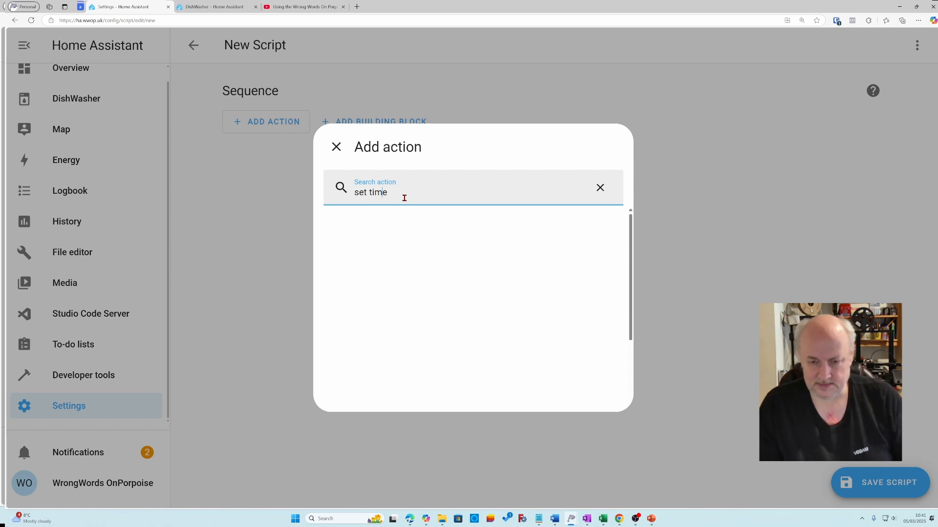
key("BackSpace")
key("BackSpace")
key("BackSpace")
key("BackSpace")
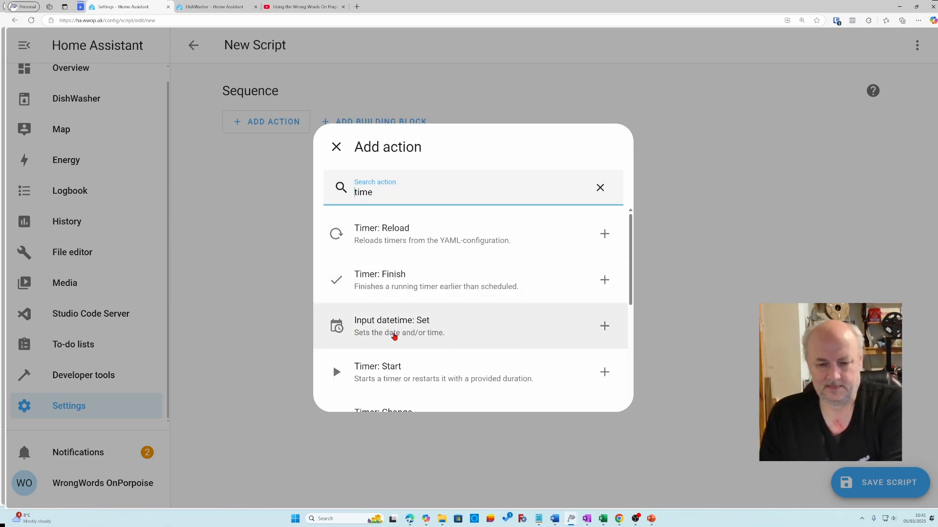
left_click(396, 335)
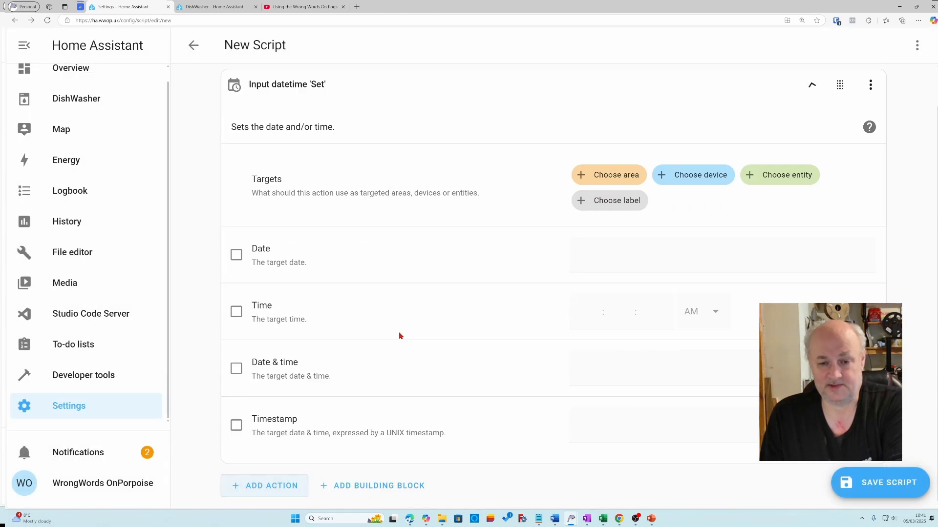
Target the input_datetime.dishwasher entity in the Set action and enable its Date option
left_click(780, 177)
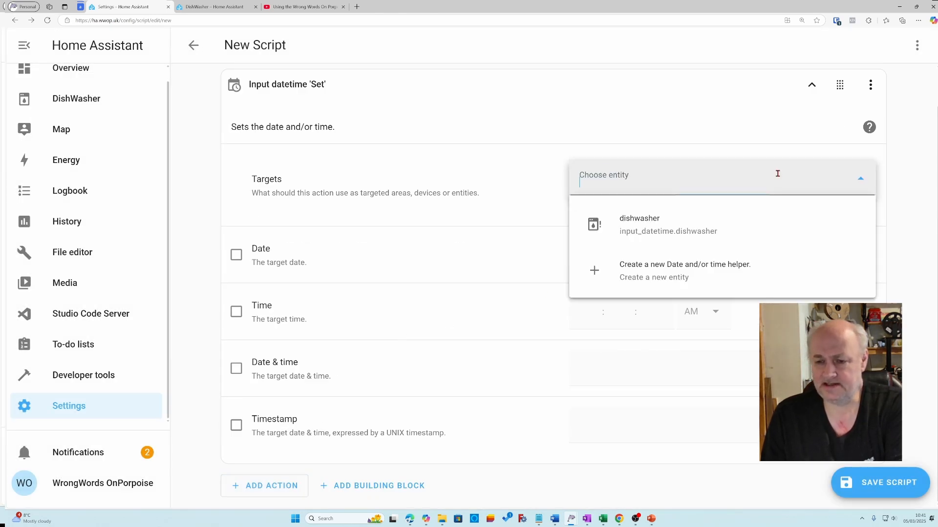
left_click(669, 234)
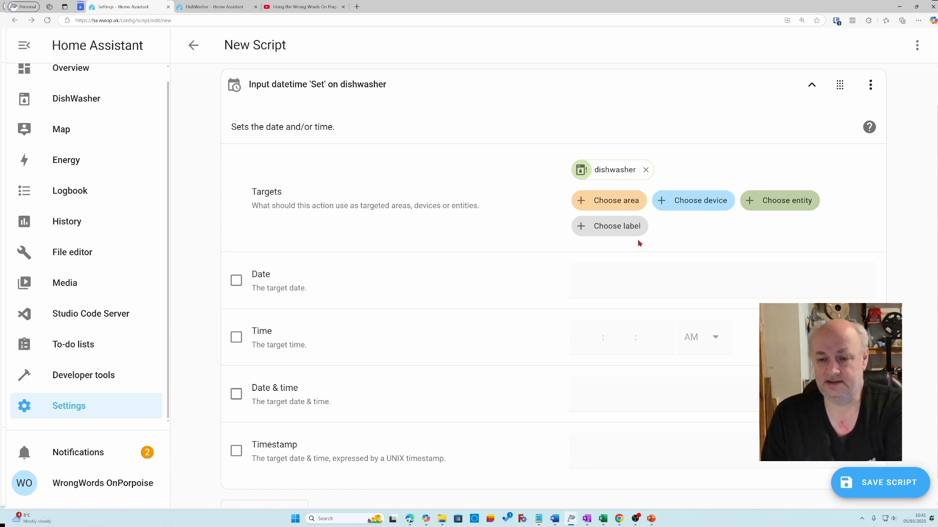
left_click(236, 281)
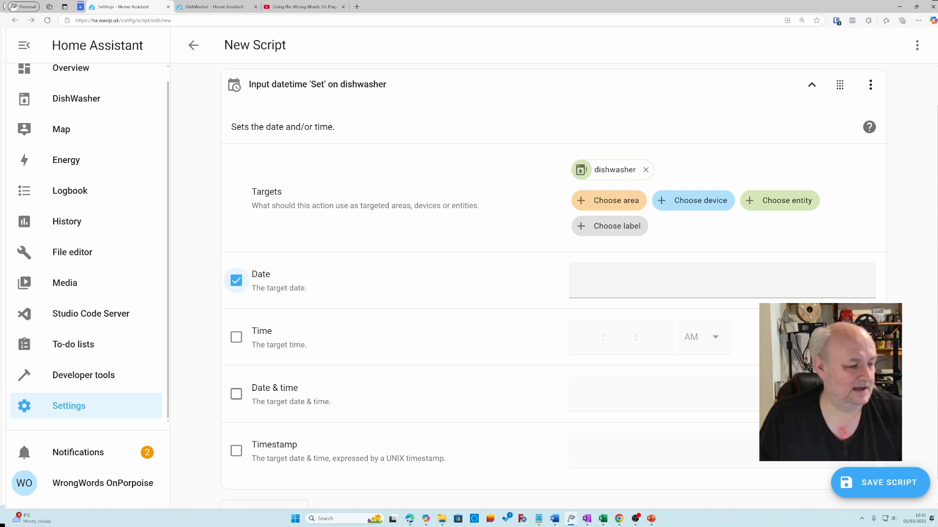
Paste the template "{{ now().strftime('%Y-%m-%d') }}", including its double quotes, as the action's target date
key("alt+Tab")
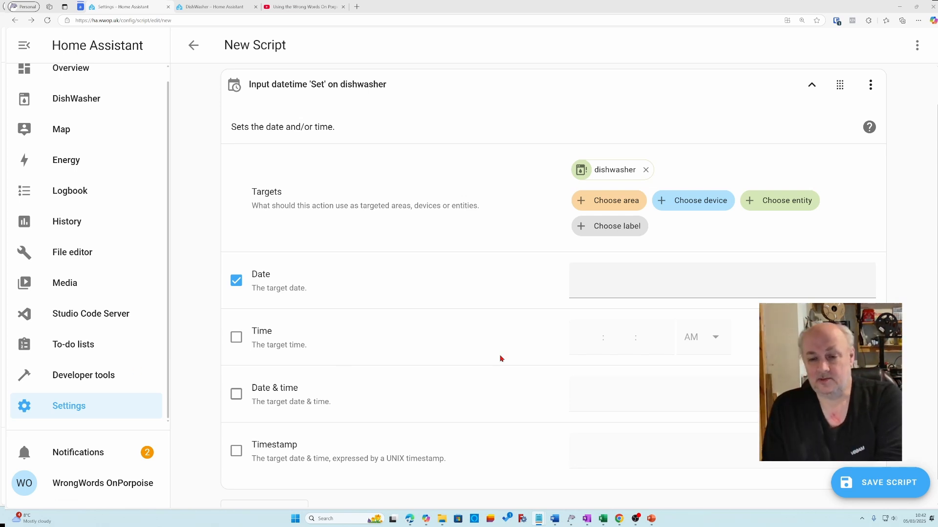
left_click(604, 285)
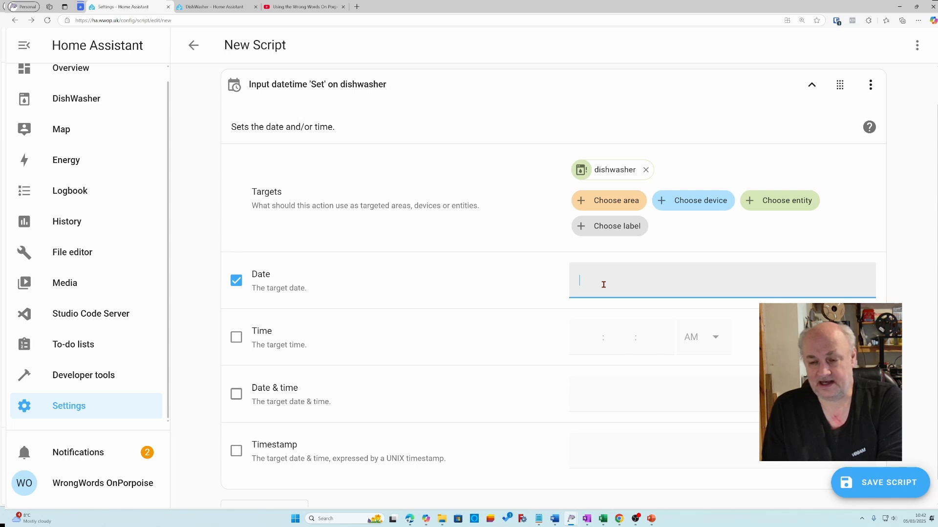
right_click(603, 285)
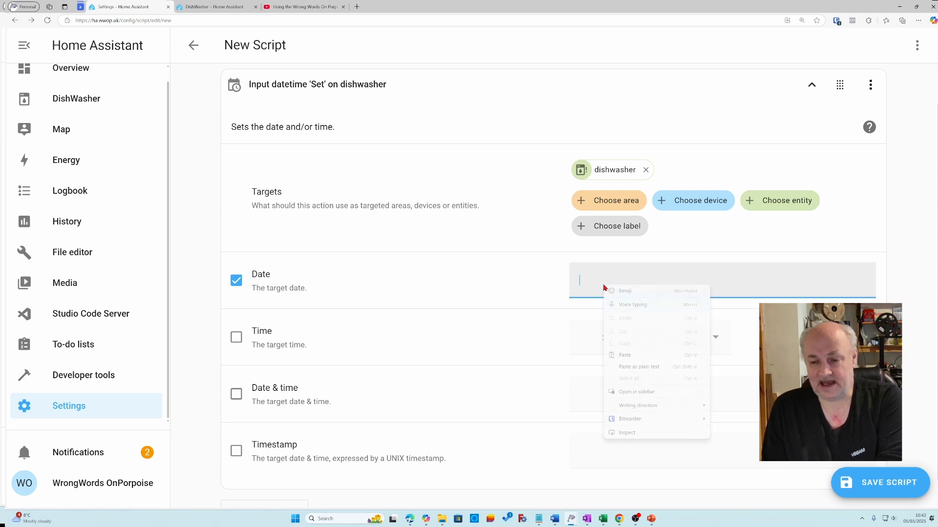
left_click(624, 356)
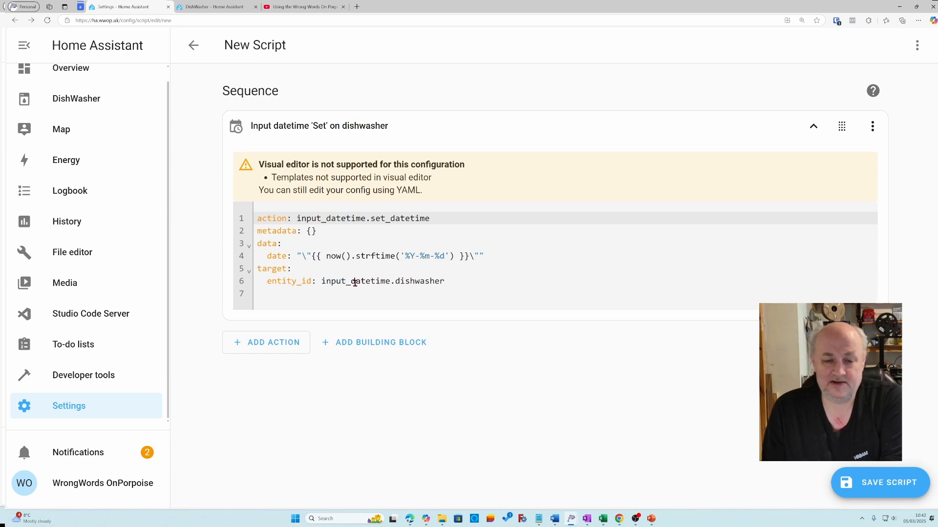
Remove the extra escaped double quotes around the date template in the action's YAML, leaving "{{ now().strftime('%Y-%m-%d') }}"
left_click(312, 258)
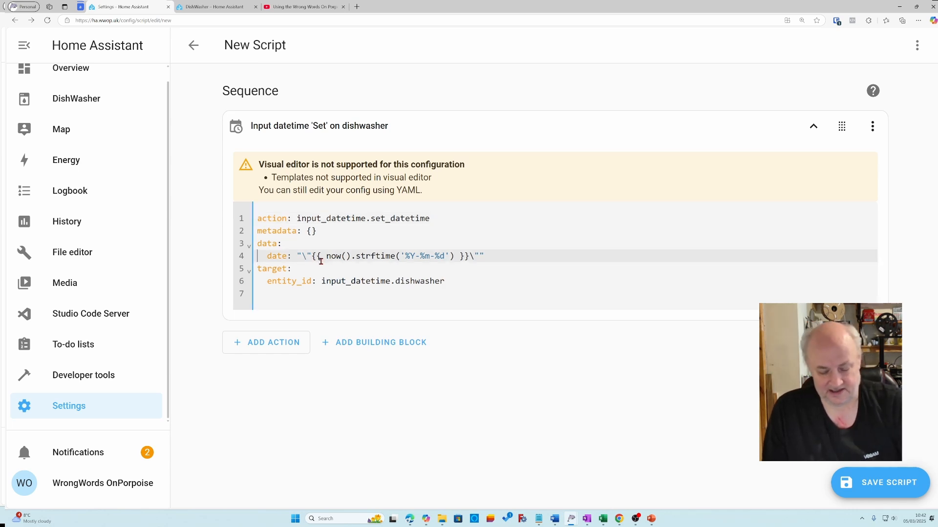
key("BackSpace")
key("BackSpace")
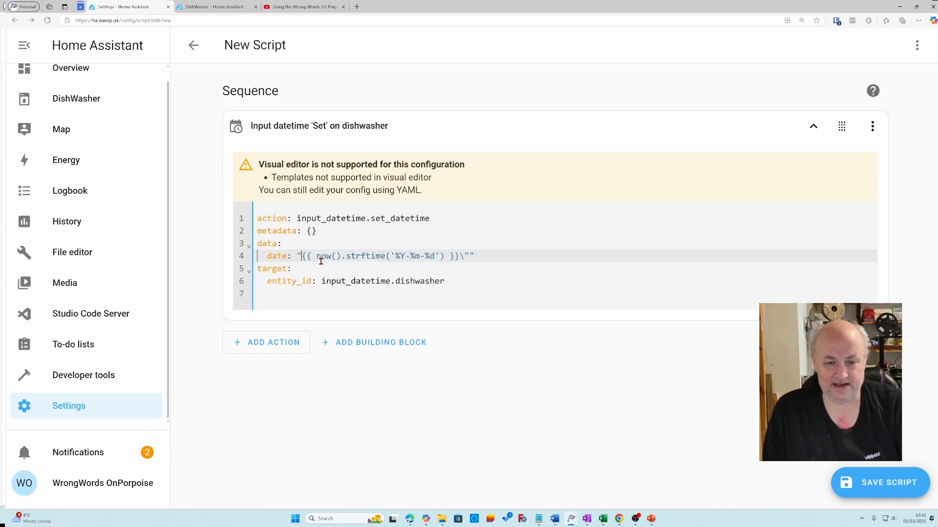
key("BackSpace")
key("BackSpace")
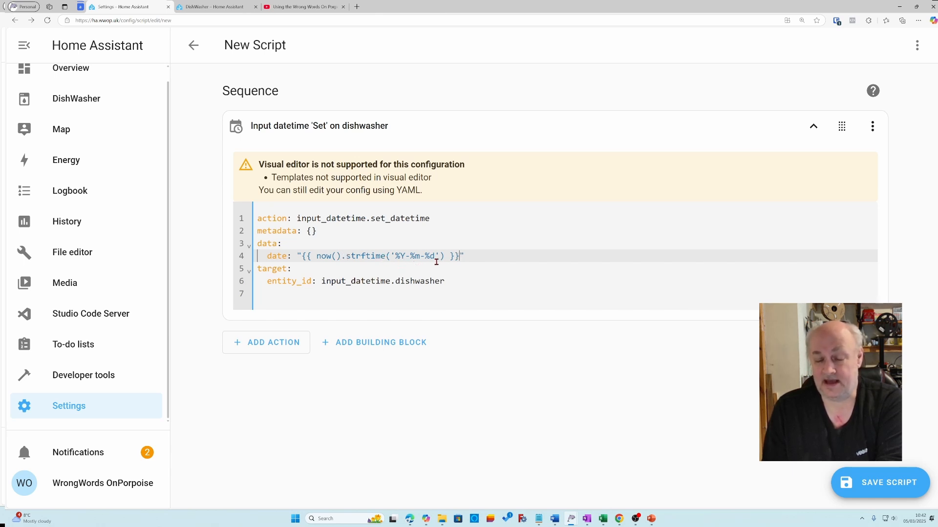
Save the new script under the name AddedSaltToDishWasher
left_click(872, 484)
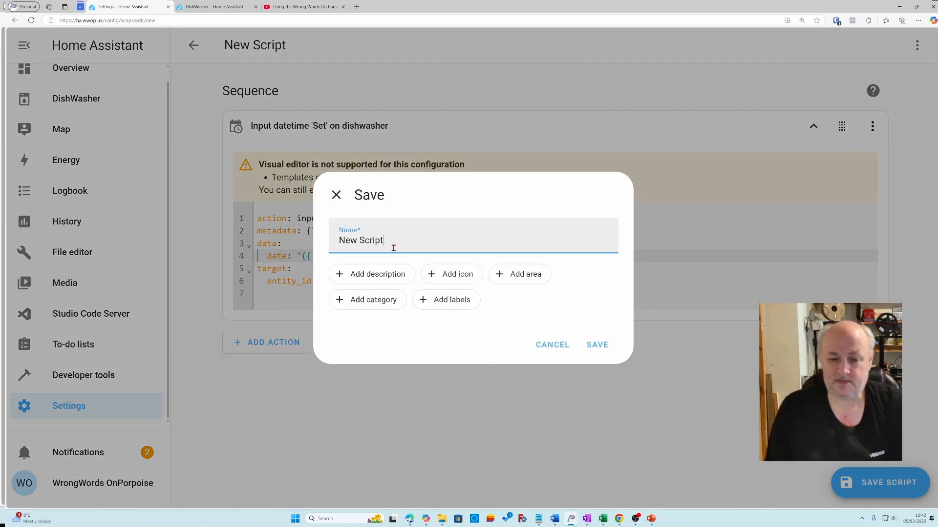
left_click_drag(385, 240, 335, 241)
type("A")
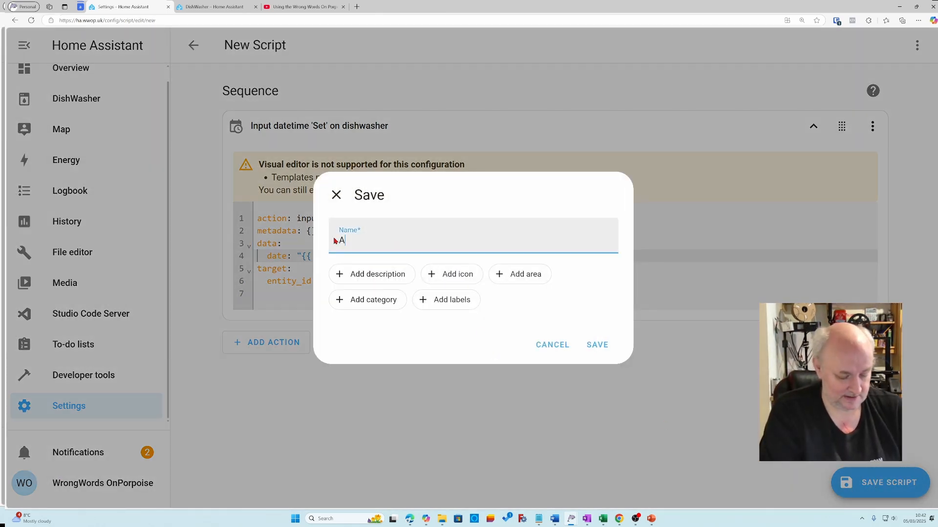
type("dd")
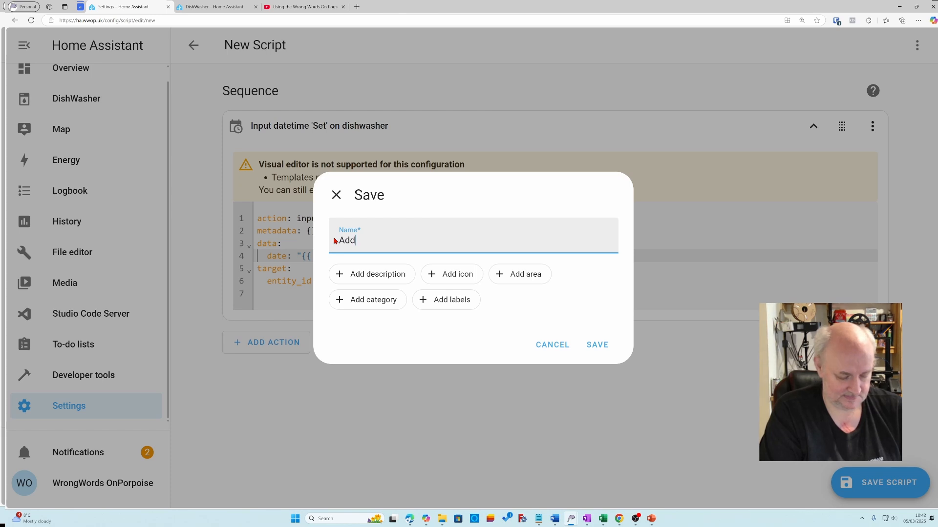
type("Sa")
key("BackSpace")
key("BackSpace")
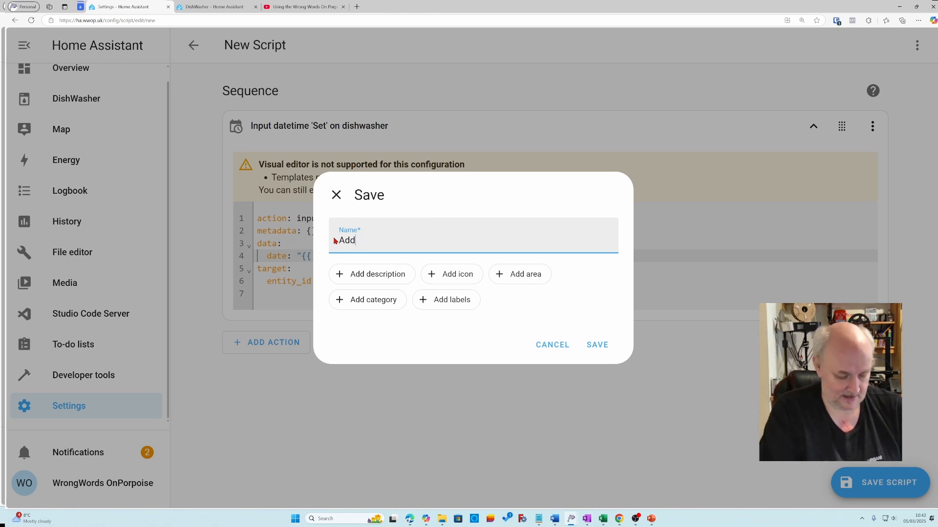
type("edSalt")
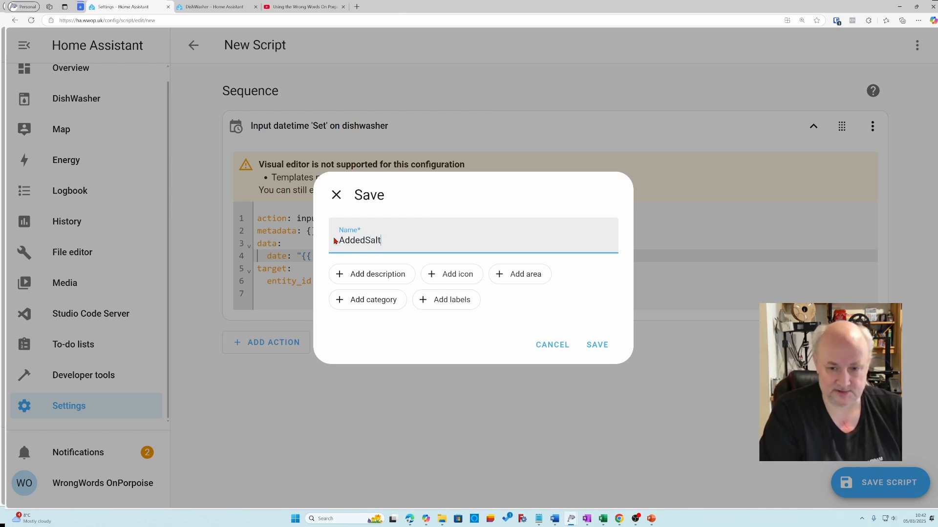
type("To")
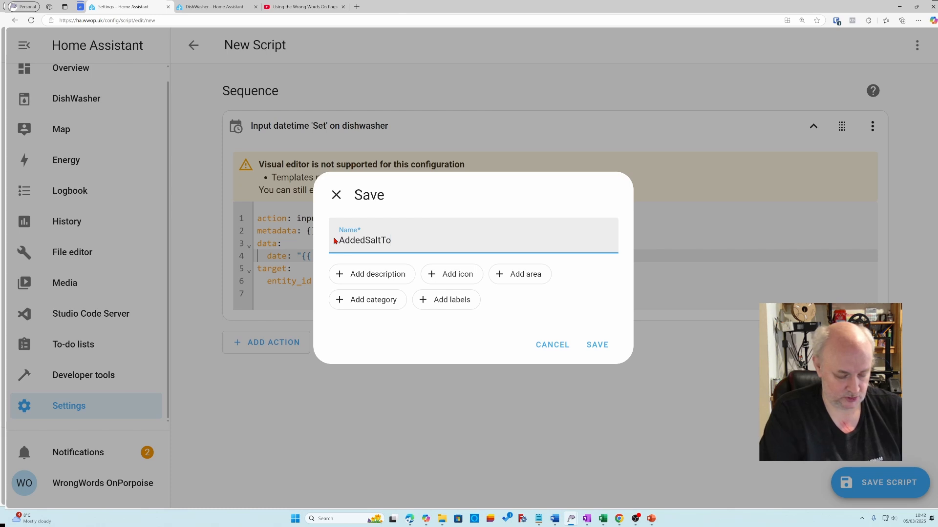
type("Dis")
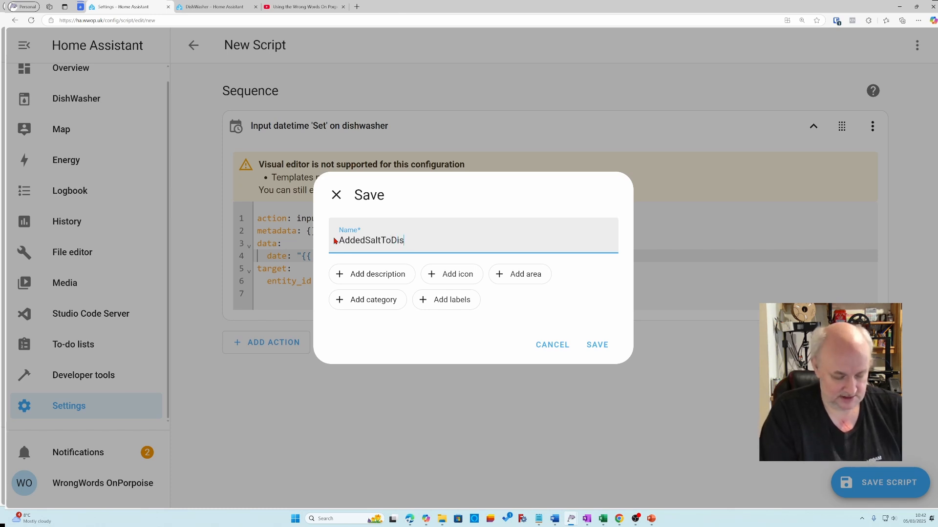
type("hWasher")
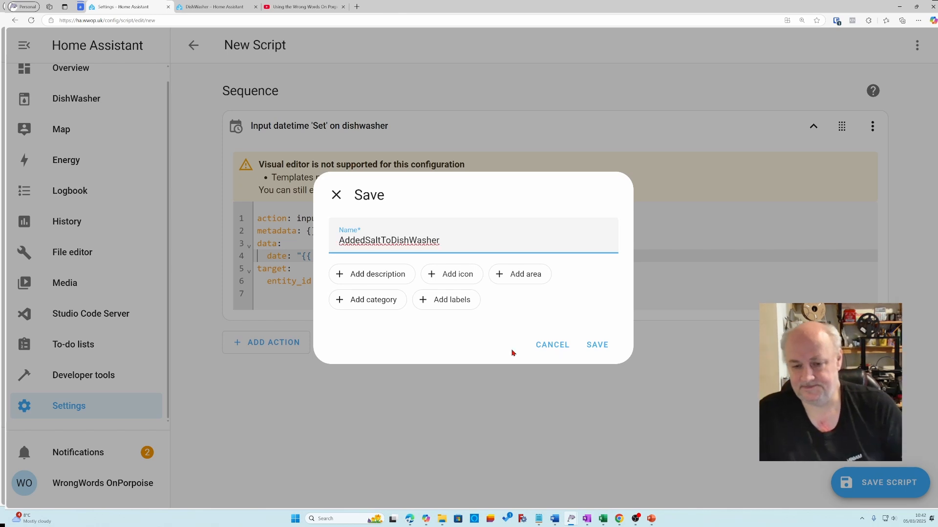
left_click(604, 345)
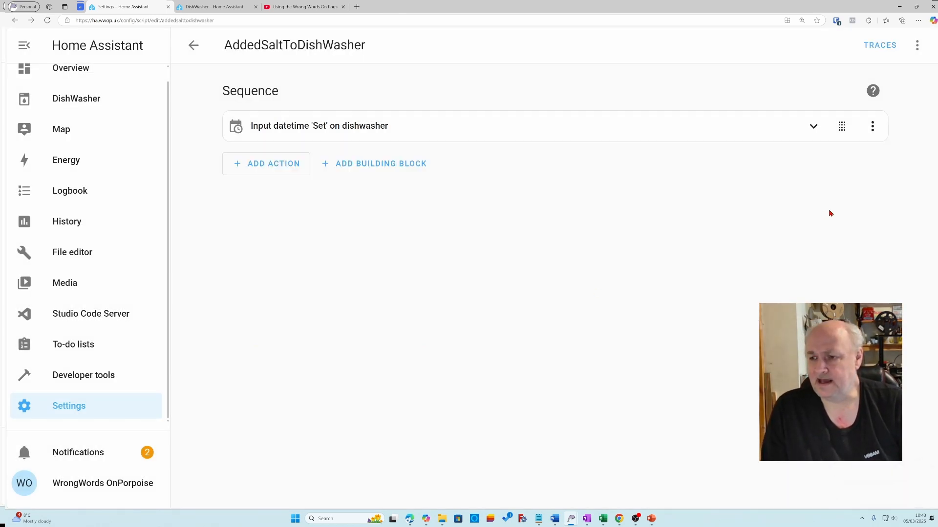
Run the AddedSaltToDishWasher script and open the DishWasher dashboard to check the salt date
left_click(919, 51)
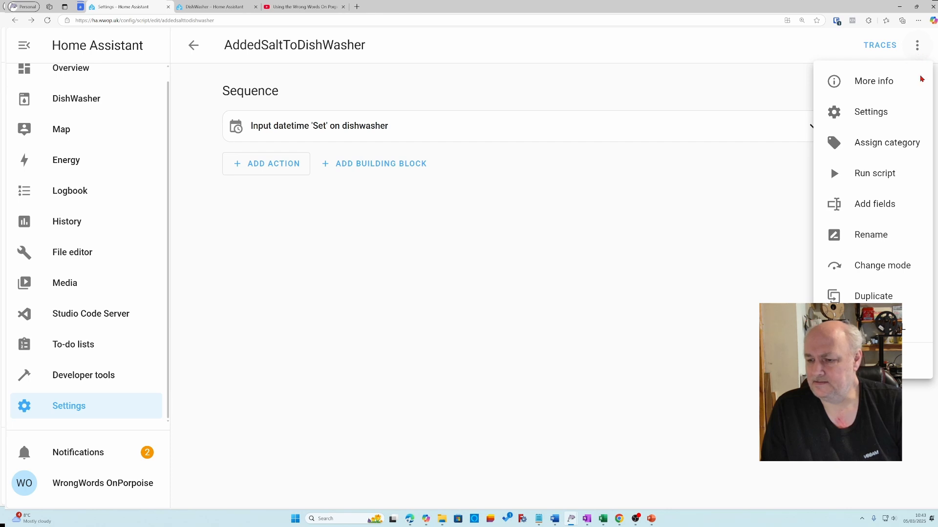
left_click(862, 180)
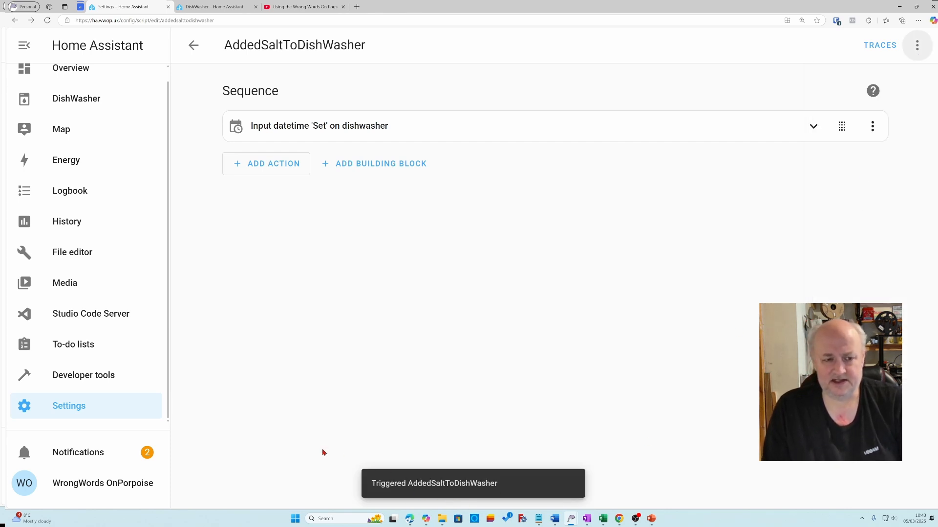
left_click(93, 99)
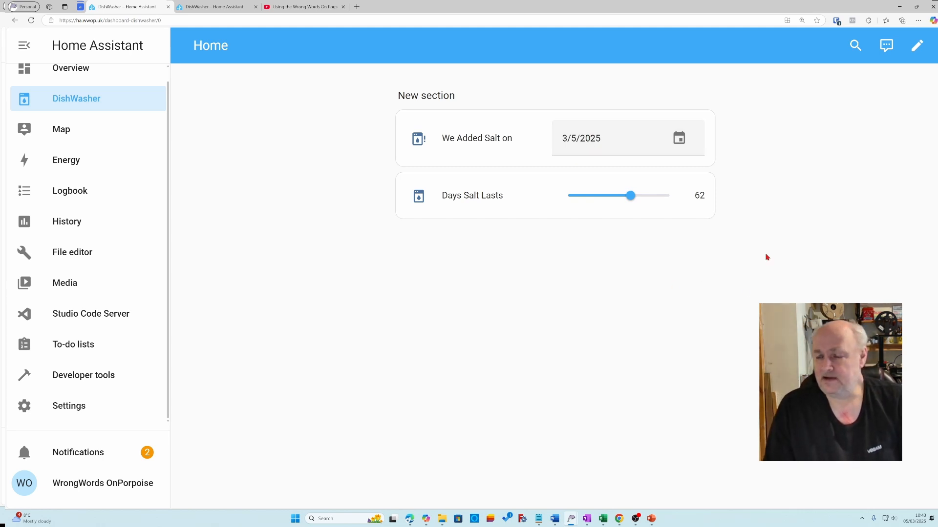
Put the DishWasher dashboard into edit mode and add a Button card to the section below the Days Salt Lasts card
left_click(916, 45)
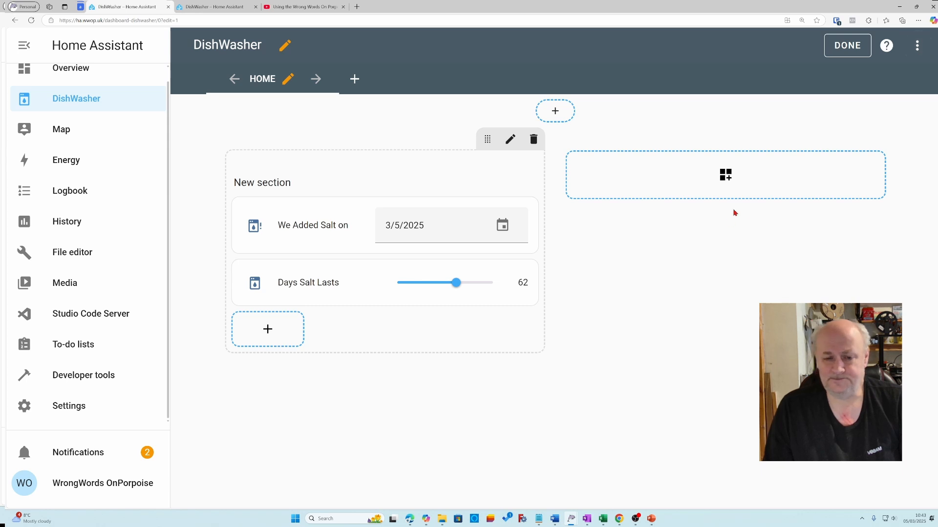
left_click(258, 334)
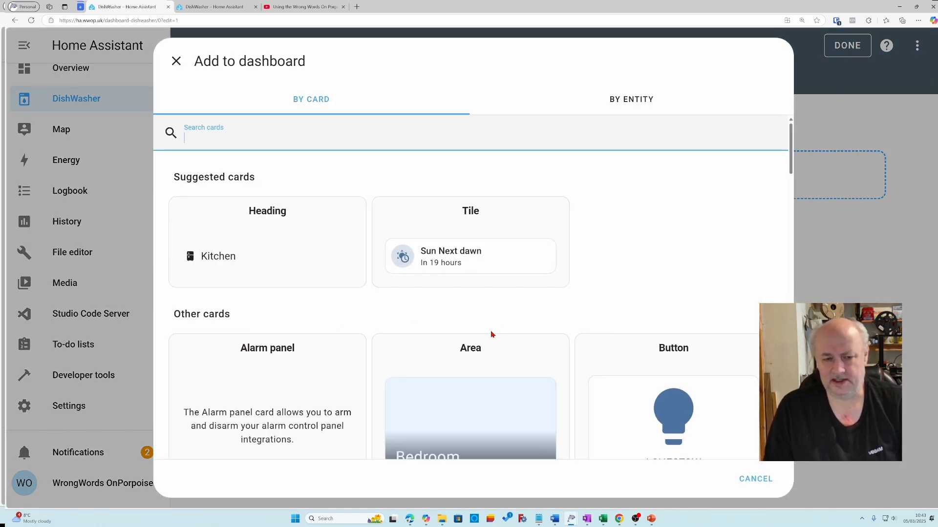
scroll(491, 334, "down", 5)
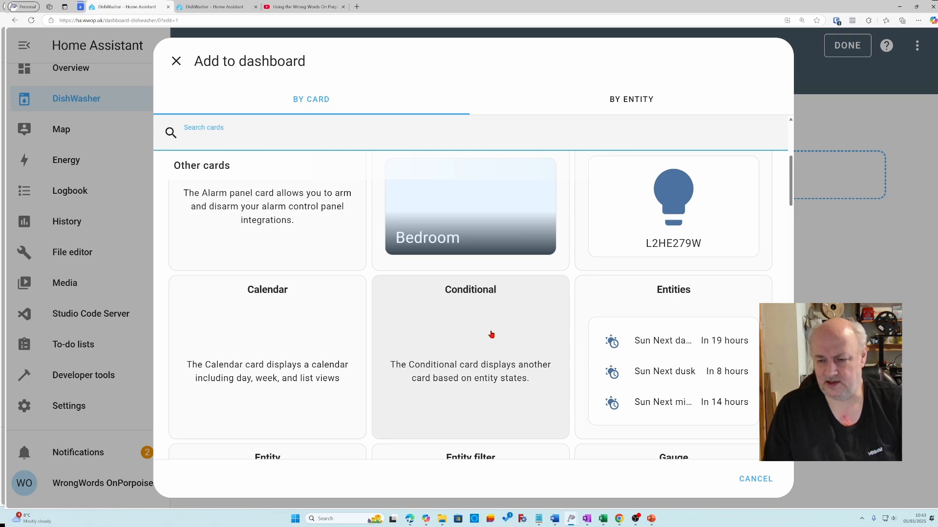
scroll(491, 334, "up", 2)
scroll(491, 334, "down", 4)
scroll(491, 334, "up", 5)
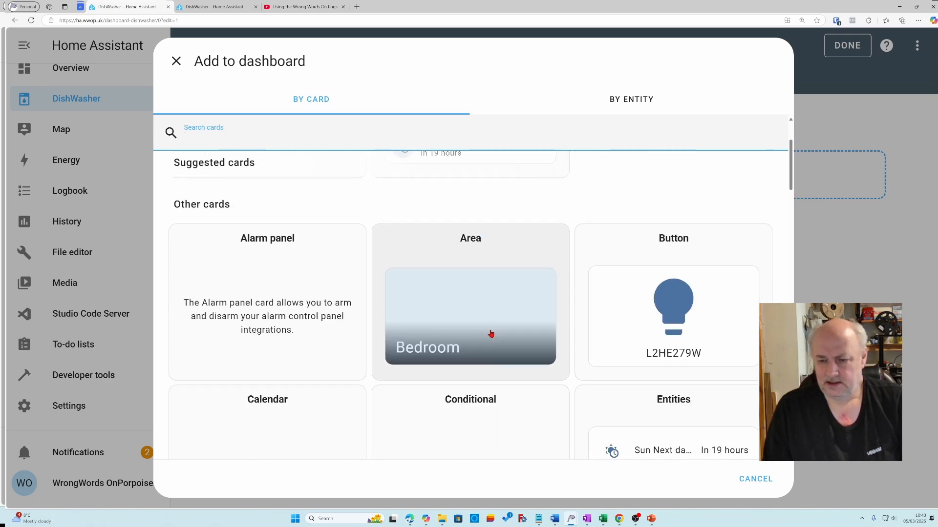
left_click(664, 318)
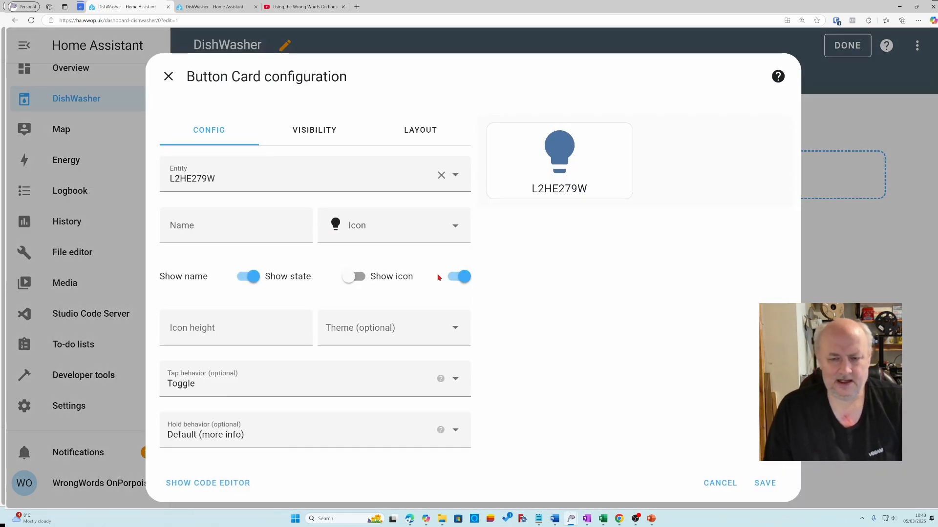
Replace the button card's preset entity with the AddedSaltToDishWasher script
left_click(441, 175)
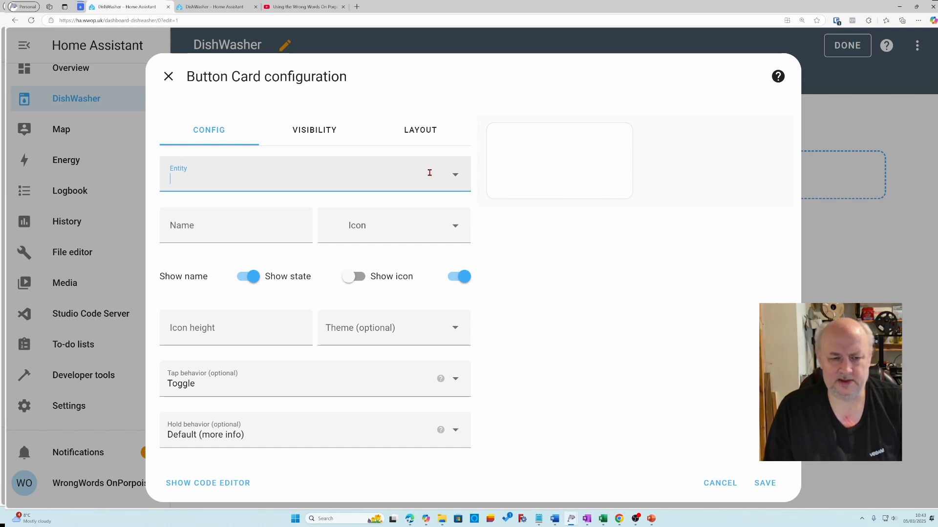
left_click(275, 172)
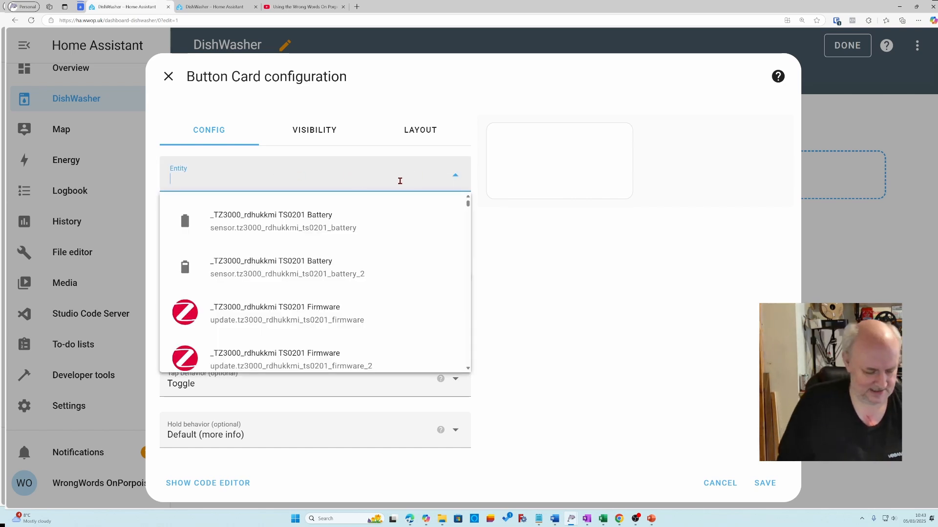
type("add")
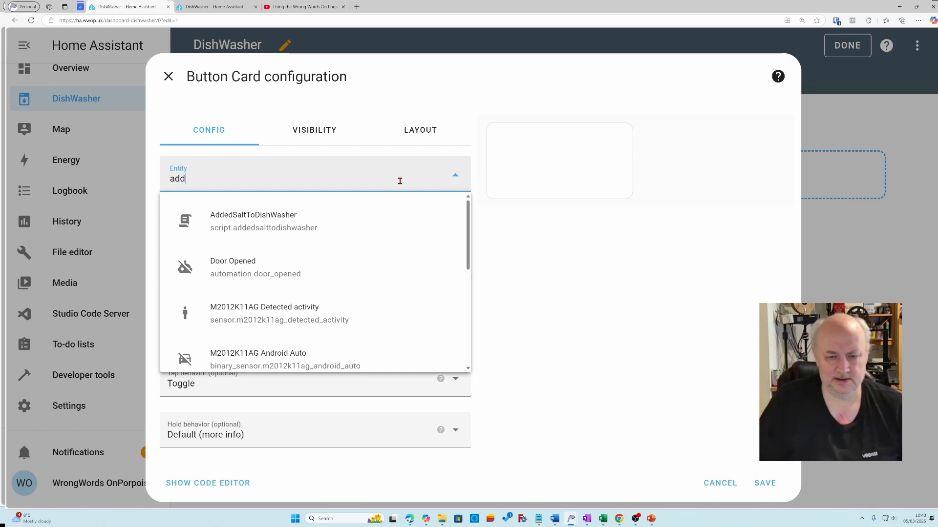
left_click(298, 214)
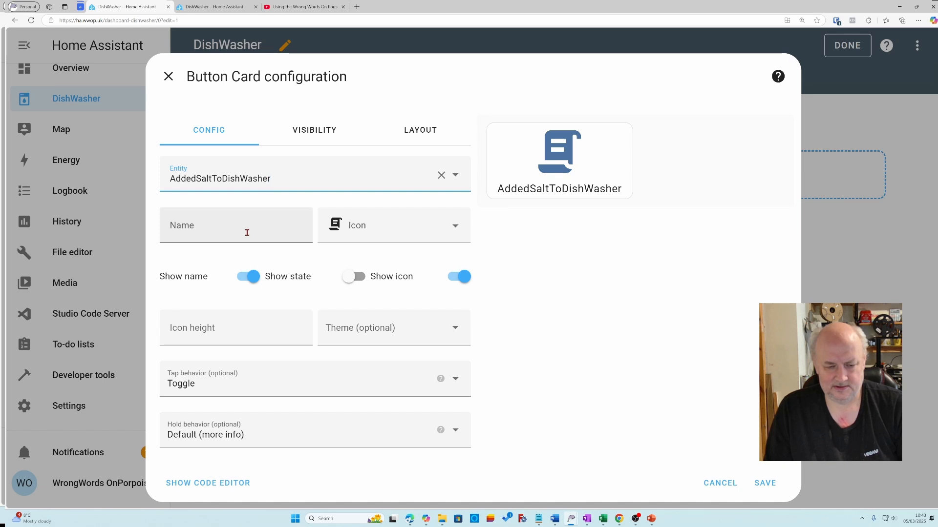
Set the button card's tap behavior to Perform action
left_click(456, 432)
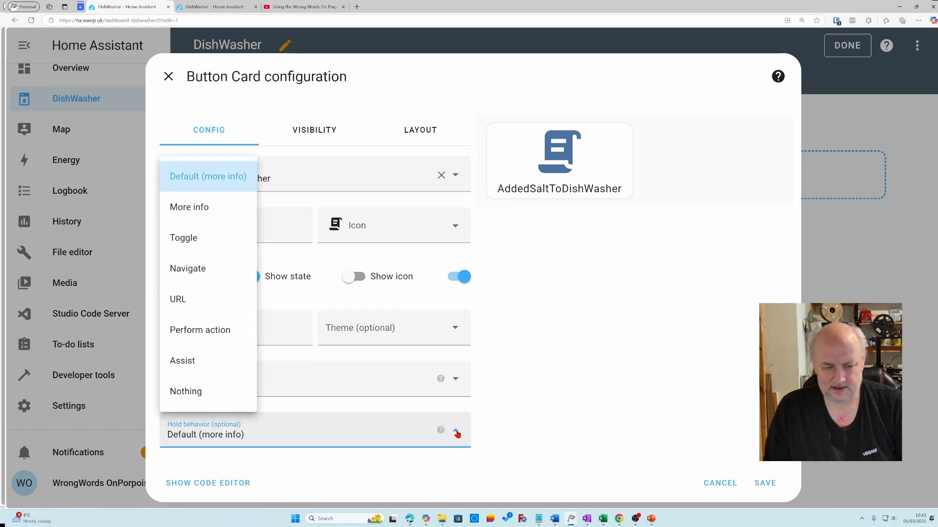
left_click(456, 434)
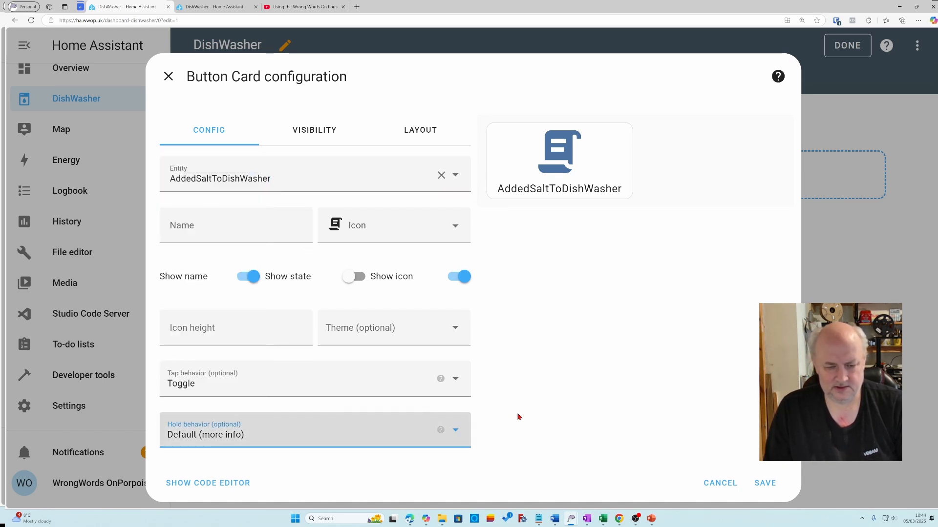
left_click(457, 381)
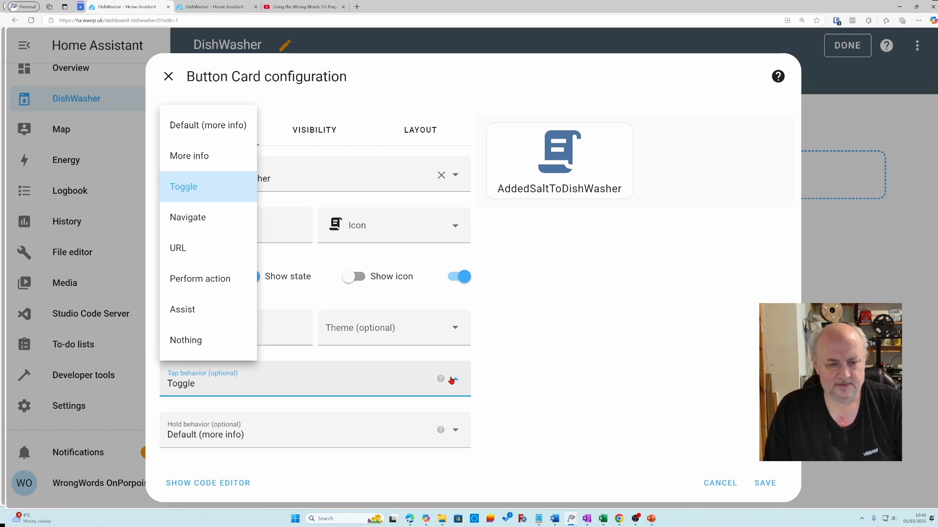
left_click(201, 282)
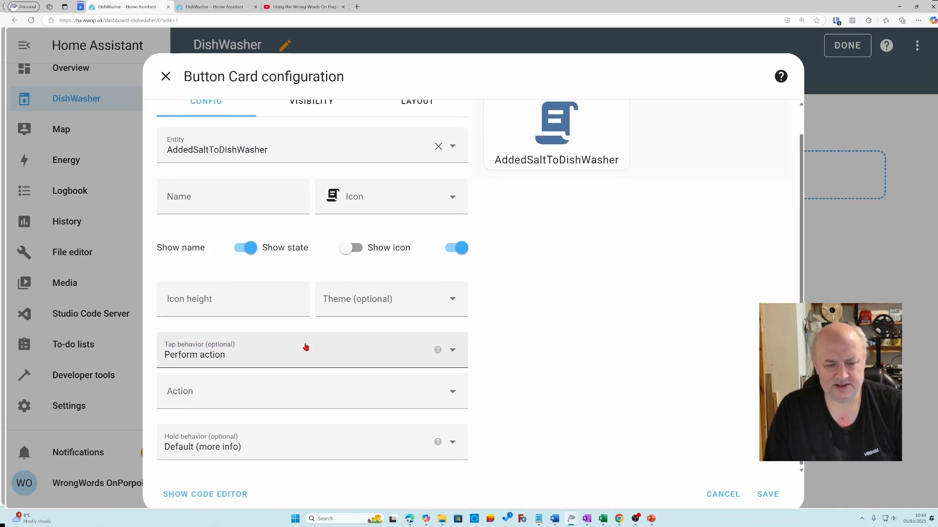
Set the button card's action to Script: AddedSaltToDishWasher, then save the card and finish editing the dashboard
left_click(454, 397)
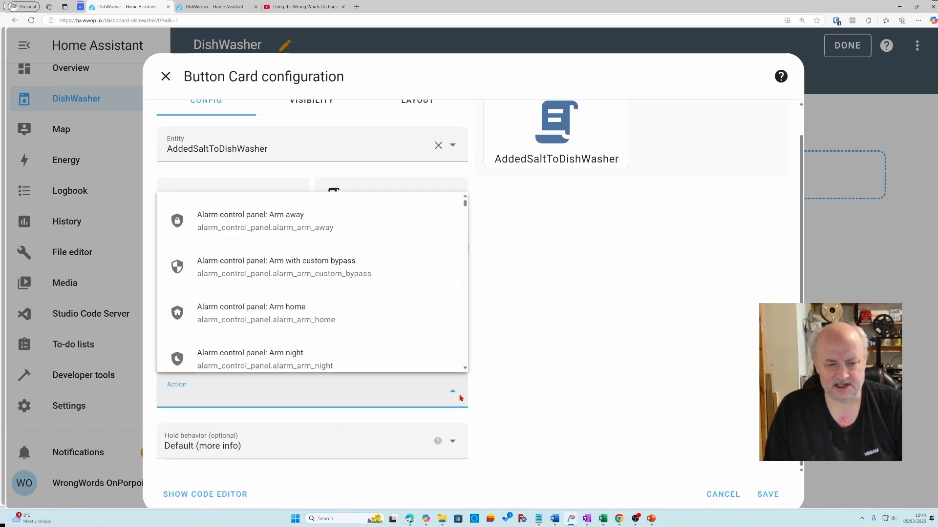
scroll(358, 335, "down", 5)
scroll(359, 338, "down", 2)
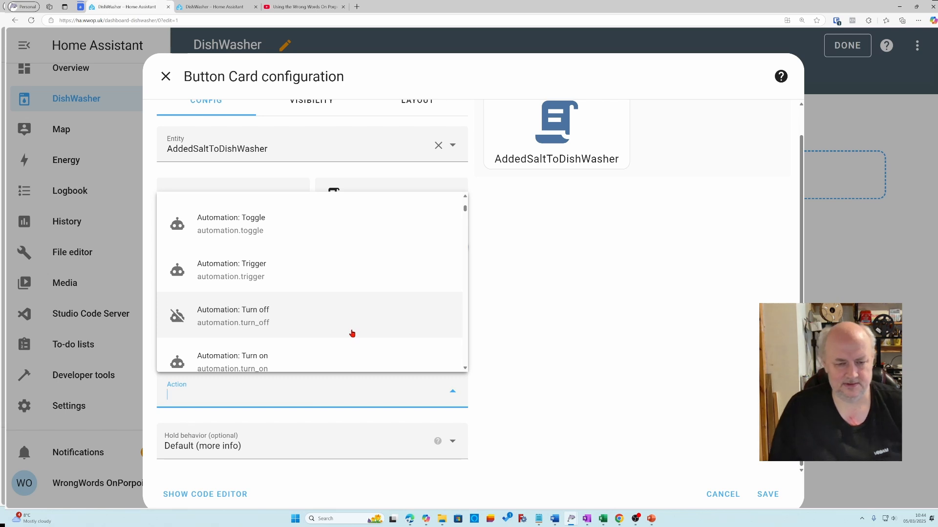
scroll(354, 334, "down", 5)
scroll(352, 334, "down", 12)
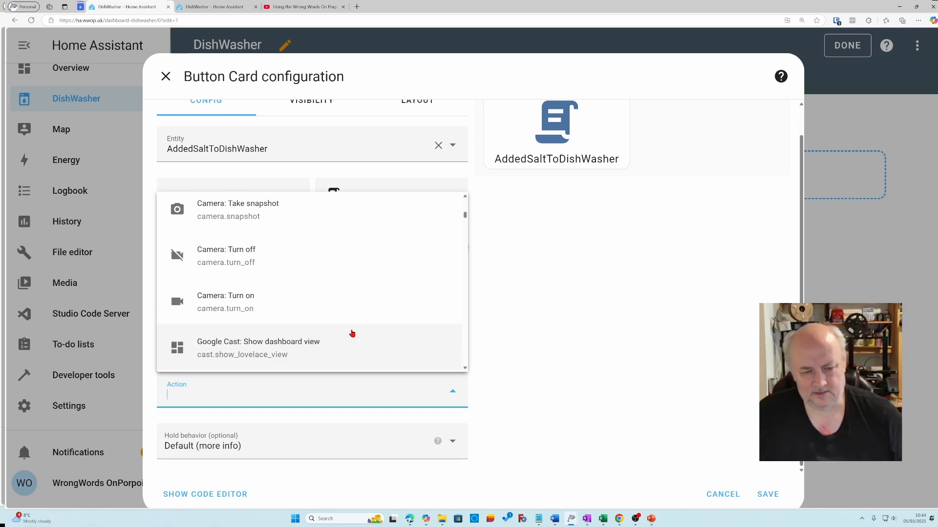
scroll(351, 334, "down", 10)
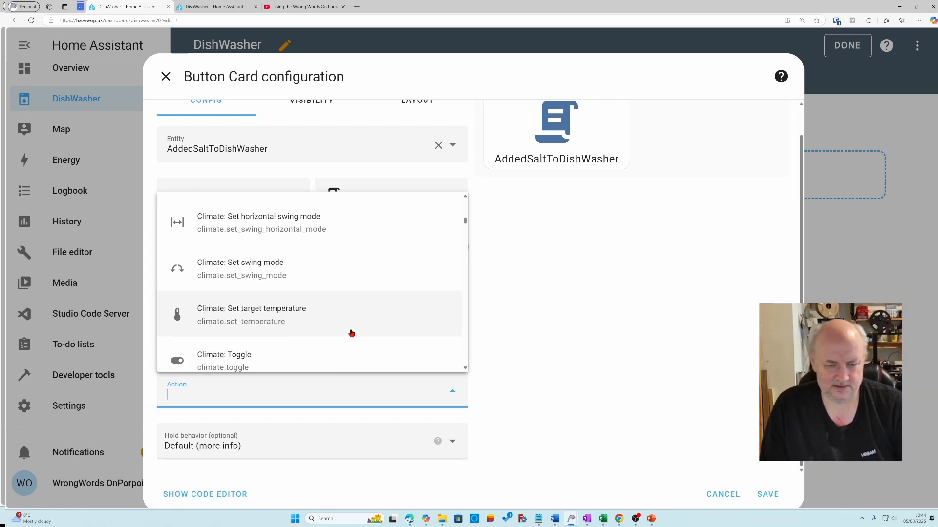
scroll(351, 334, "down", 12)
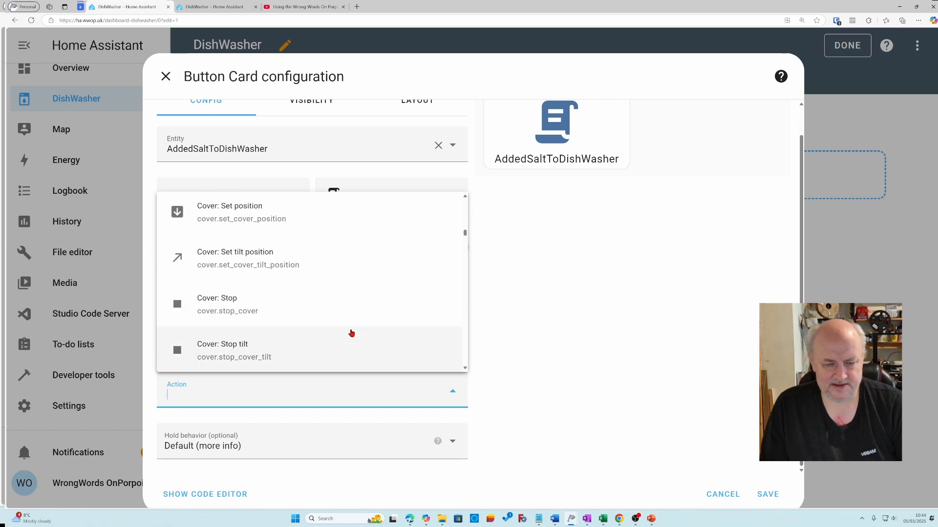
scroll(352, 334, "down", 12)
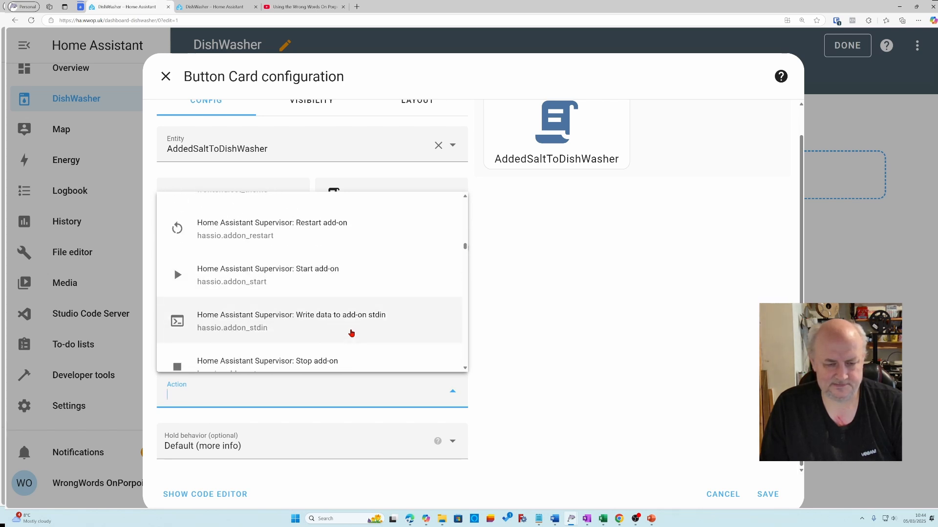
scroll(352, 333, "down", 12)
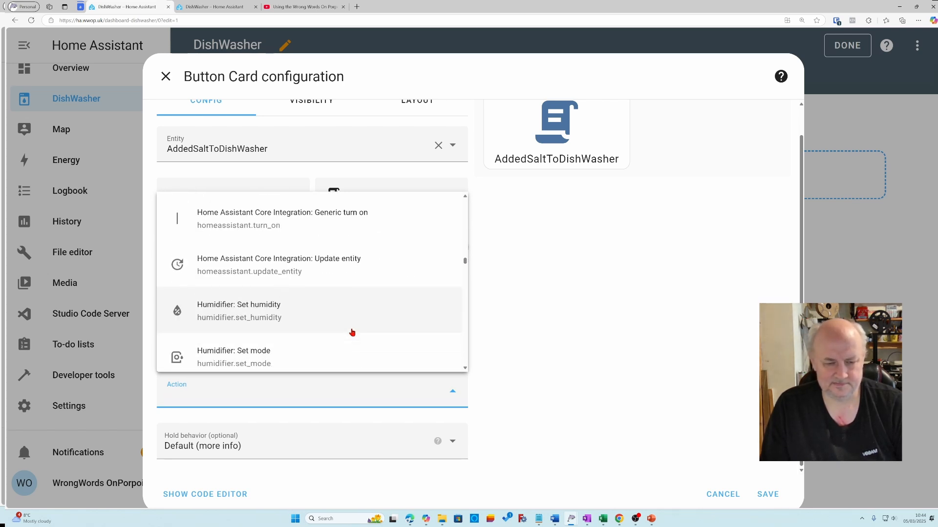
type("add")
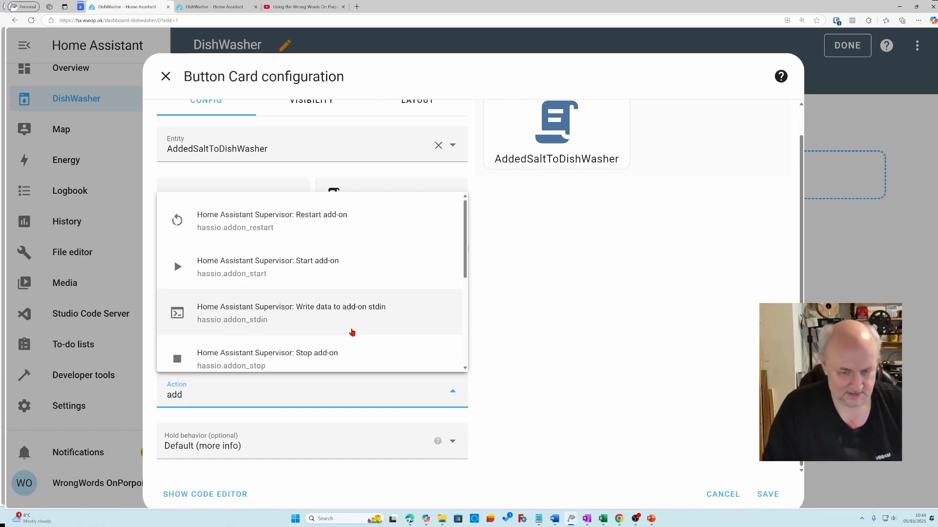
scroll(352, 332, "down", 3)
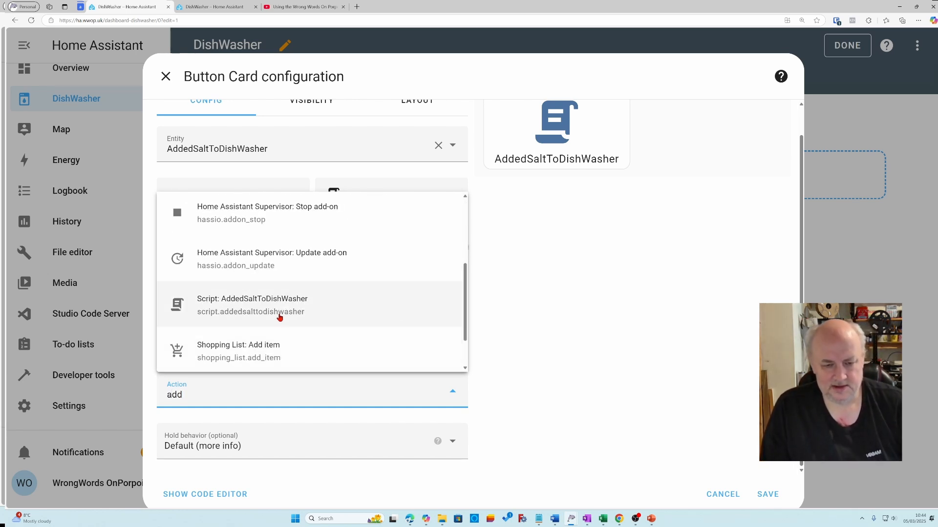
left_click(255, 305)
scroll(496, 392, "down", 1)
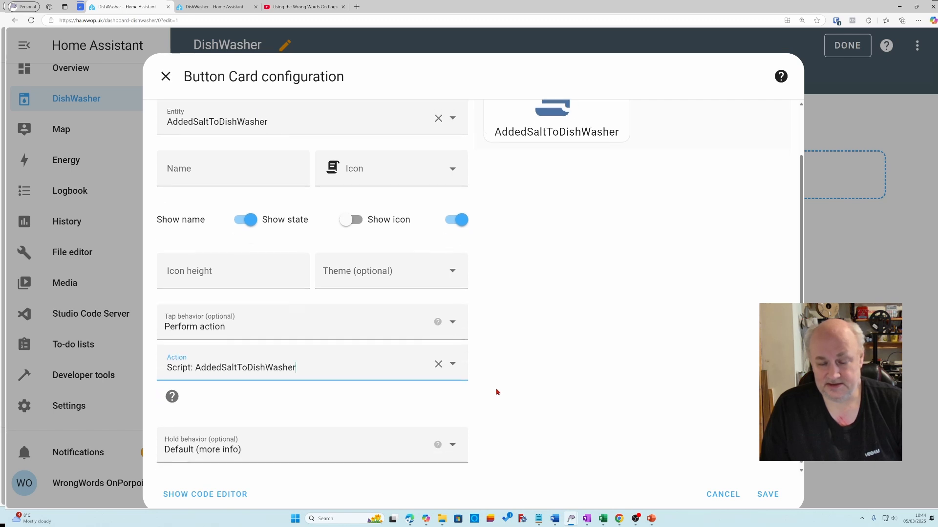
left_click(768, 494)
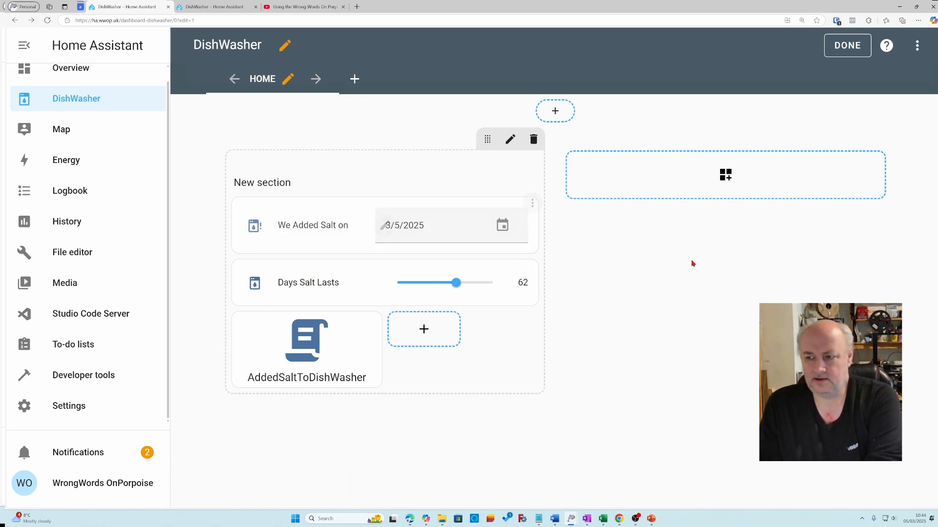
left_click(843, 47)
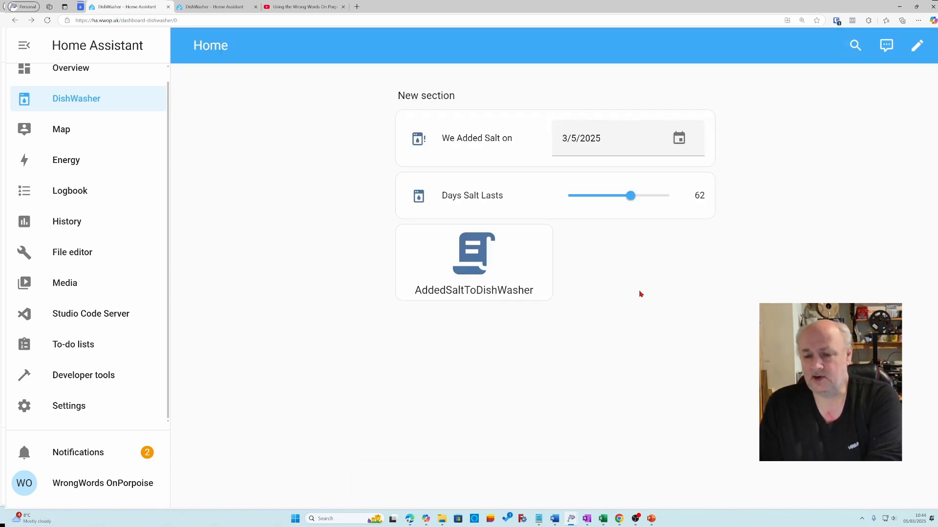
Set the We Added Salt on date to February 3, 2025, and test the AddedSaltToDishWasher button on it
left_click(600, 142)
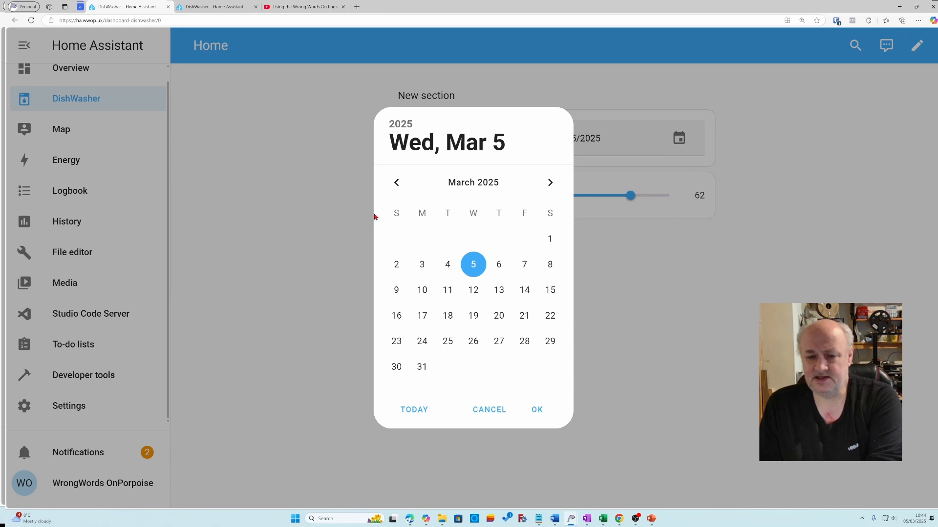
left_click(397, 184)
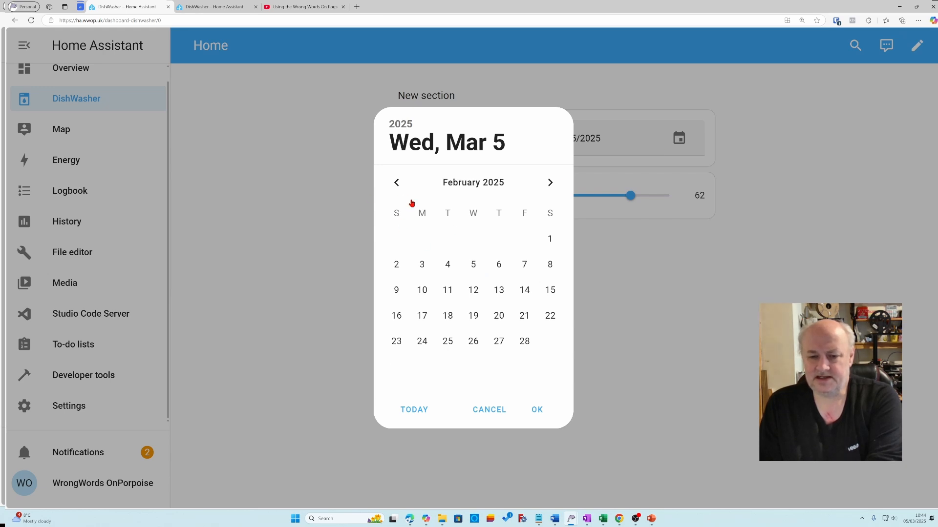
left_click(423, 269)
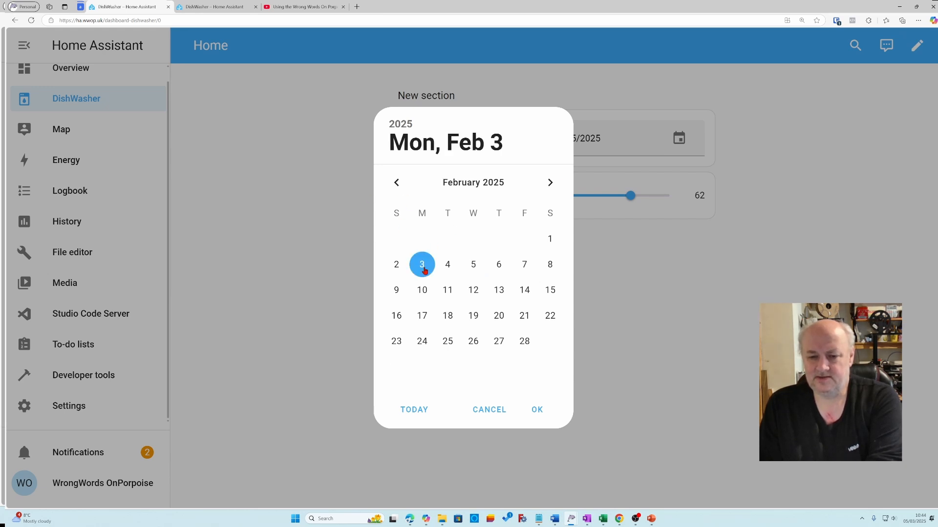
left_click(536, 414)
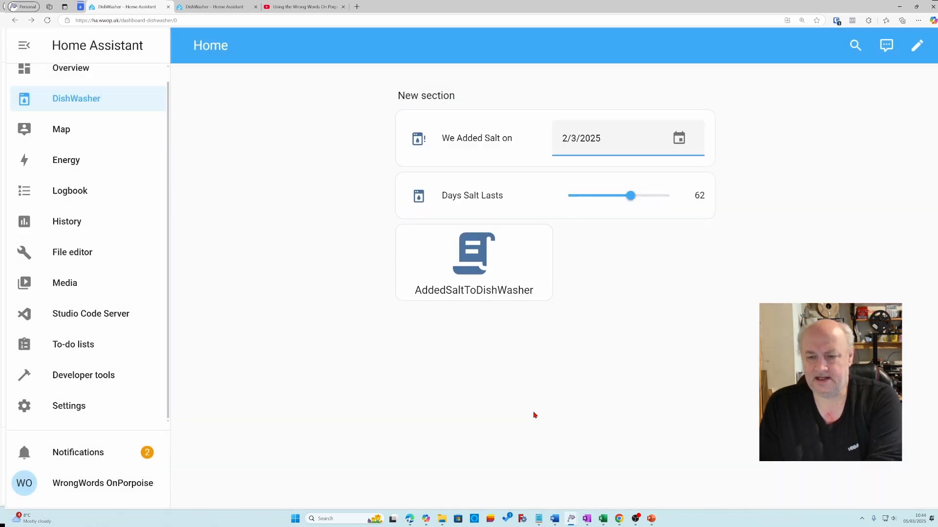
left_click(473, 264)
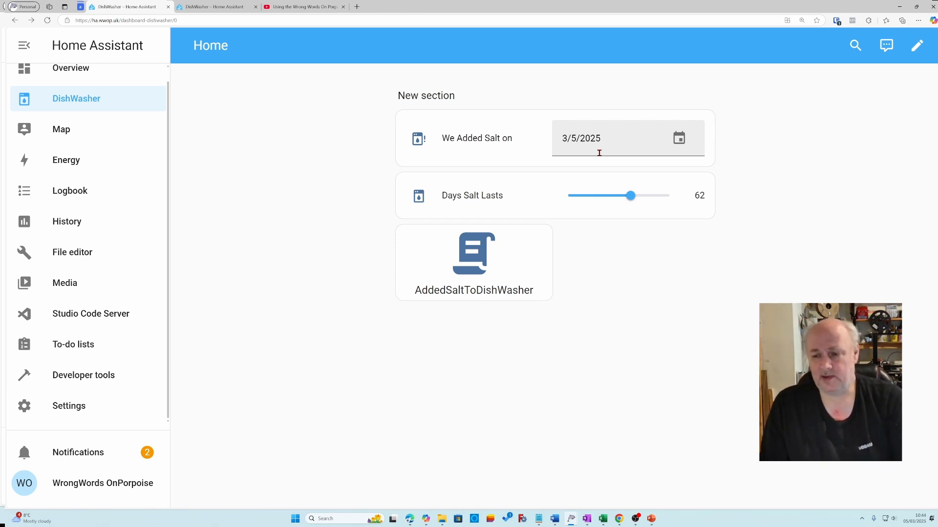
Put the dashboard back into edit mode and add a Markdown card with its default content after the AddedSaltToDishWasher button
left_click(915, 49)
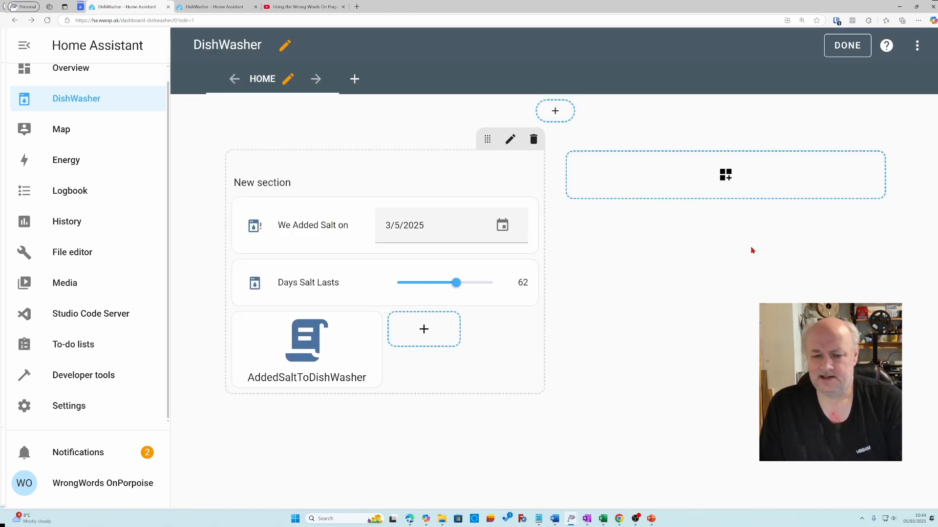
left_click(421, 334)
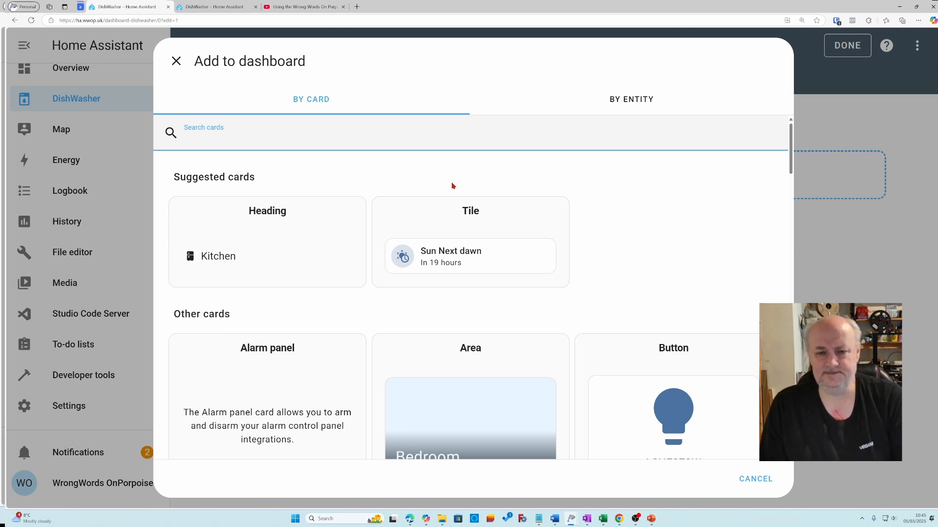
type("mar")
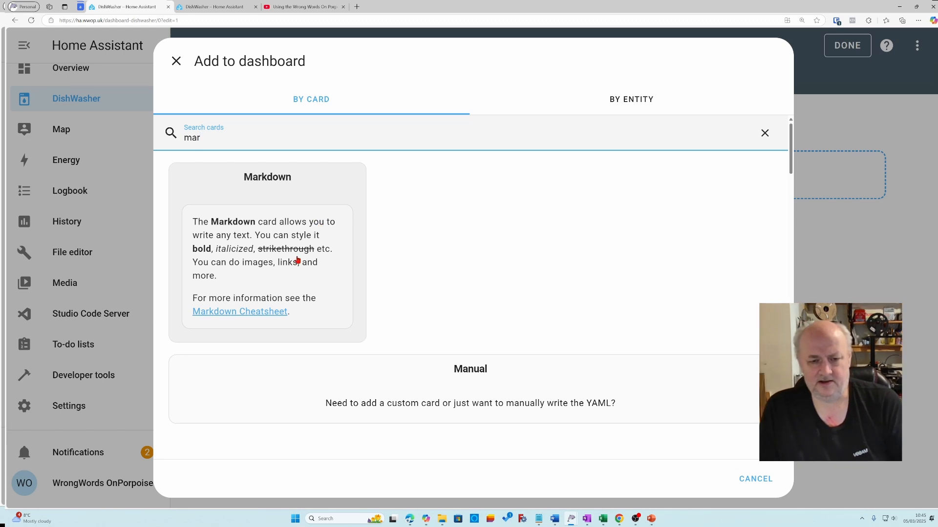
left_click(275, 235)
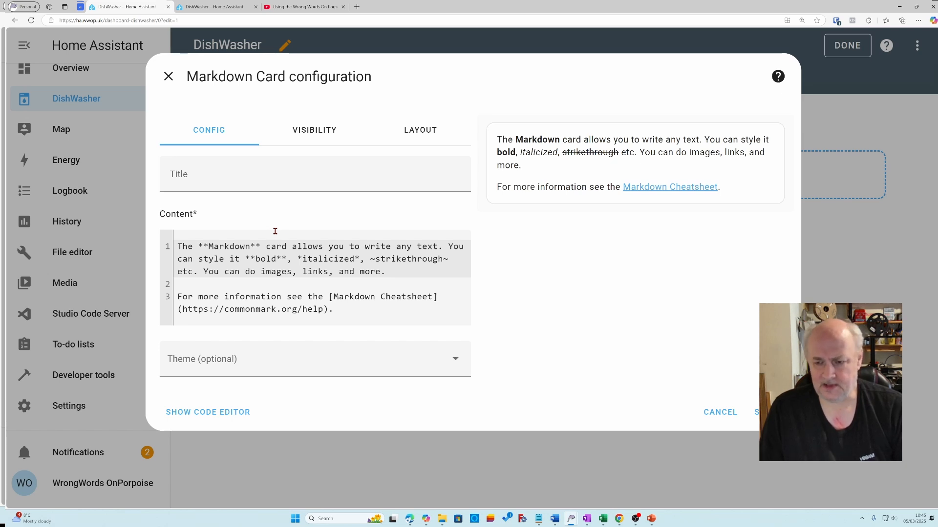
left_click(754, 412)
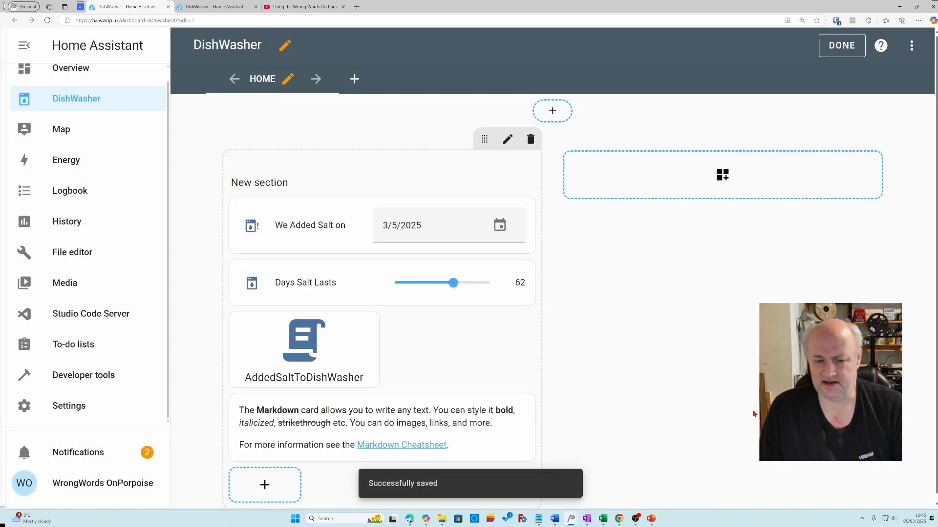
Replace the Markdown card's content with the copied Dishwasher Info template, covering salt dates, timestamp values and the add-salt condition, and save it
scroll(663, 381, "down", 1)
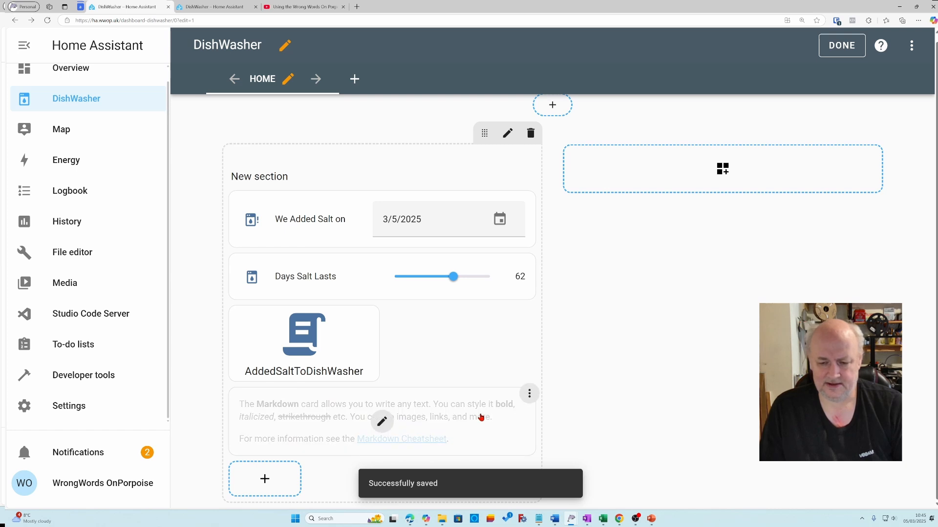
left_click(390, 424)
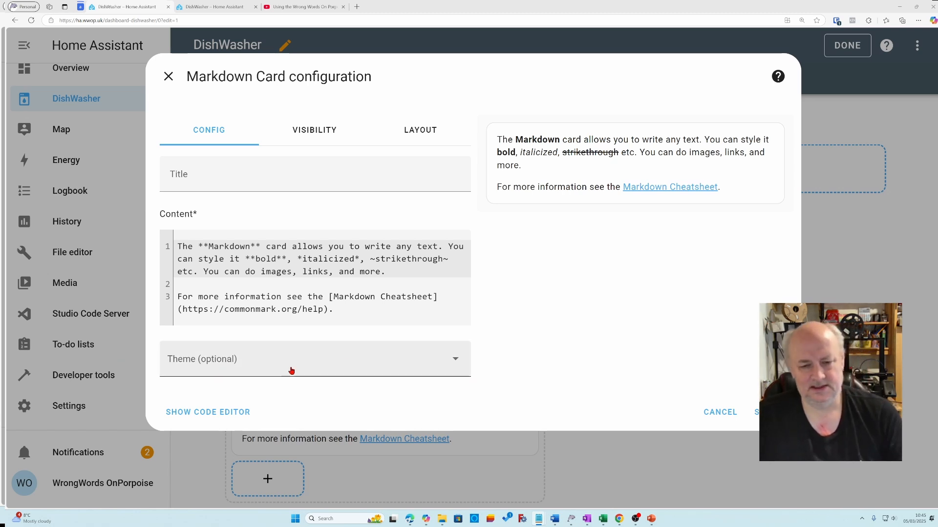
left_click_drag(334, 309, 181, 246)
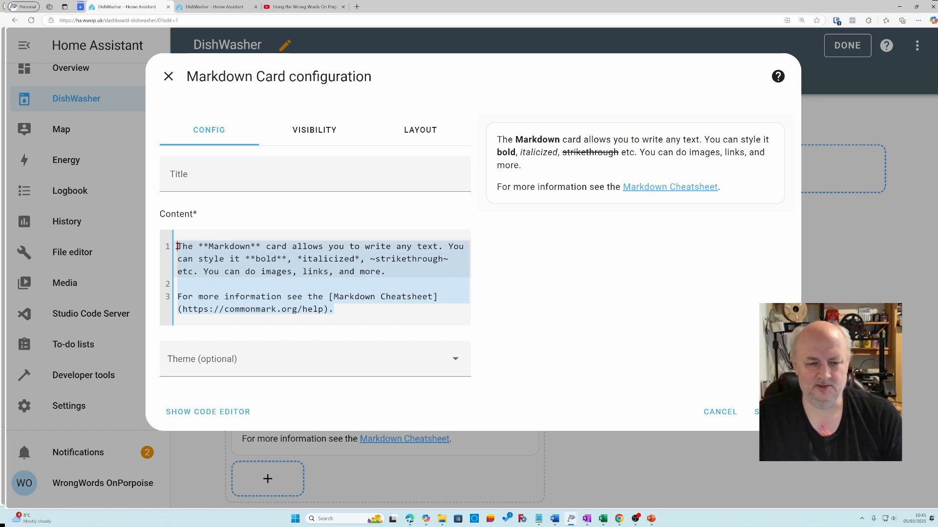
key("ctrl+v")
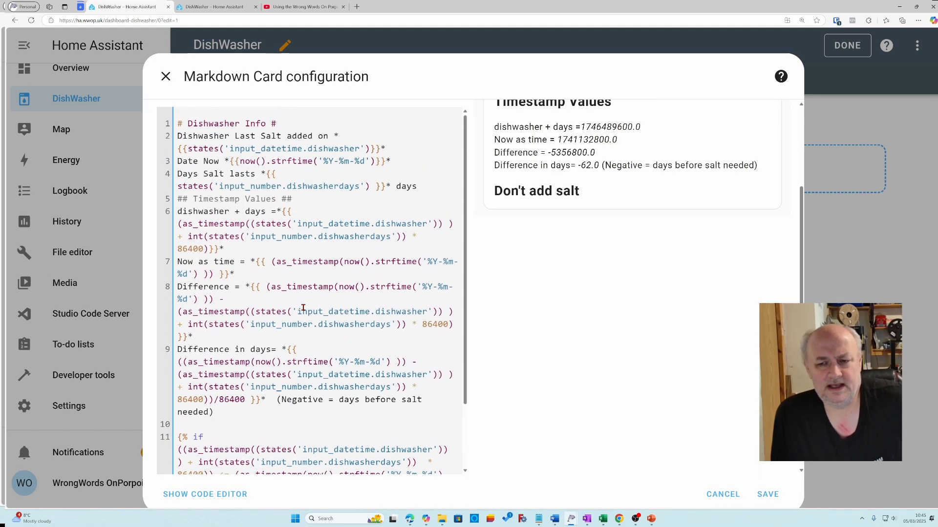
scroll(304, 307, "up", 3)
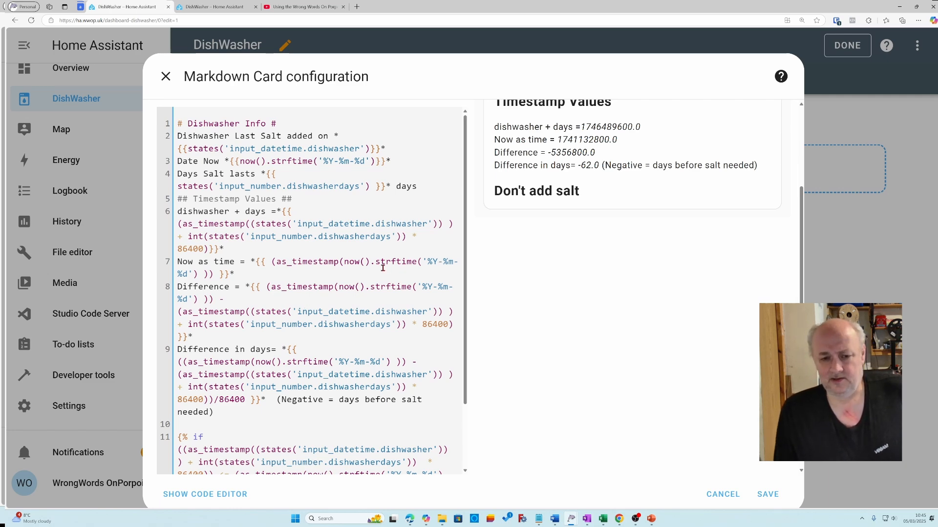
left_click(767, 495)
Reopen the Markdown card's configuration and examine the template's date lines, timestamp calculations and the if/else condition for adding salt
scroll(586, 390, "down", 3)
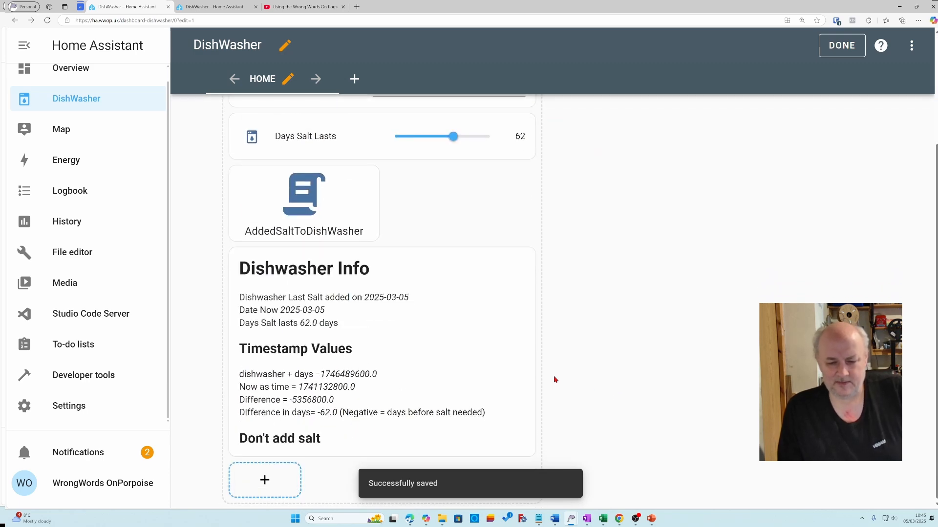
mouse_move(341, 343)
left_click(382, 350)
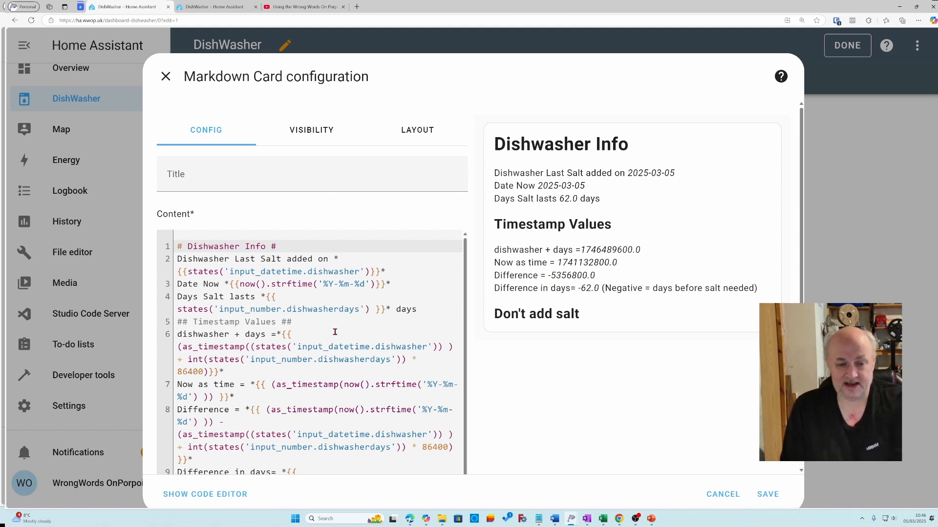
scroll(327, 333, "down", 2)
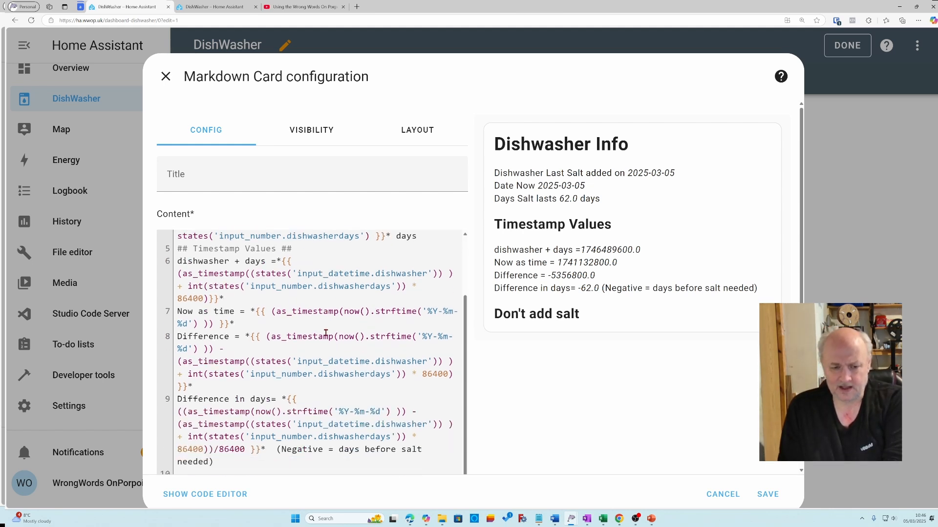
scroll(313, 324, "up", 2)
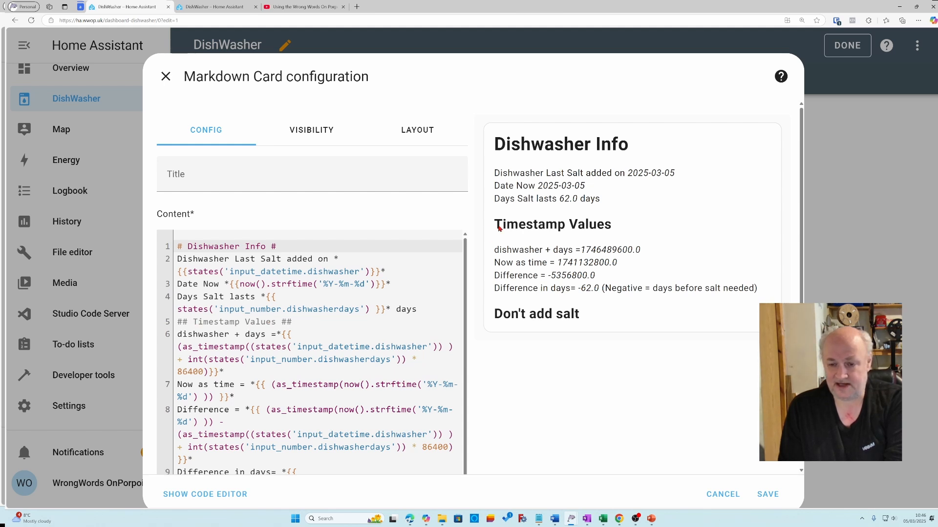
scroll(361, 340, "down", 2)
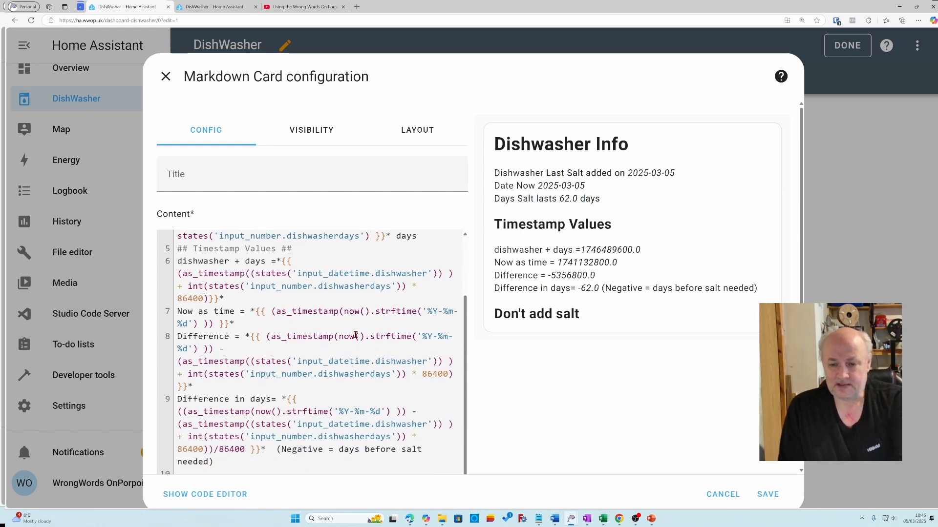
scroll(274, 318, "up", 1)
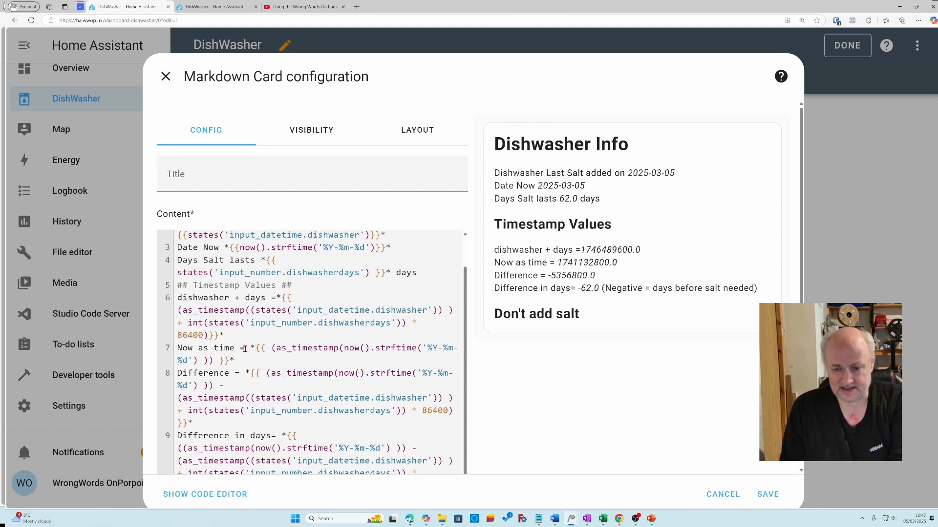
scroll(254, 378, "down", 5)
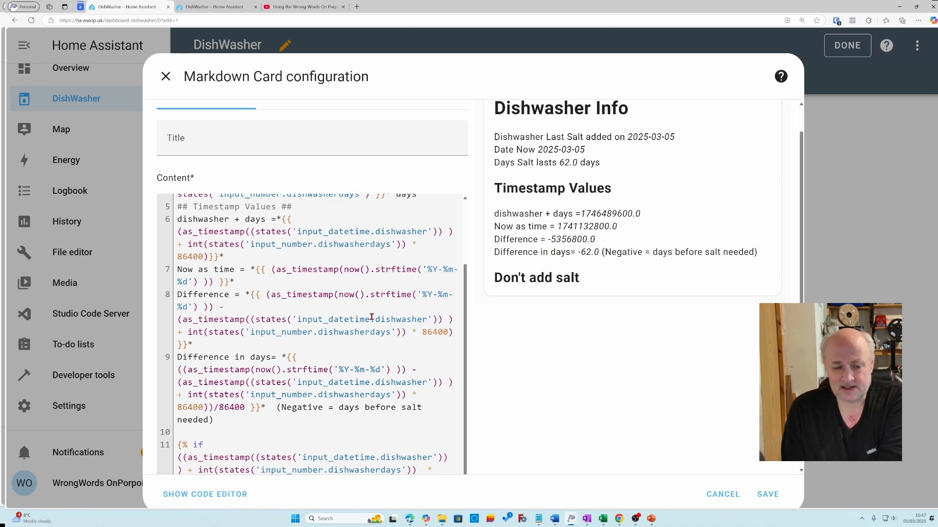
scroll(369, 317, "down", 3)
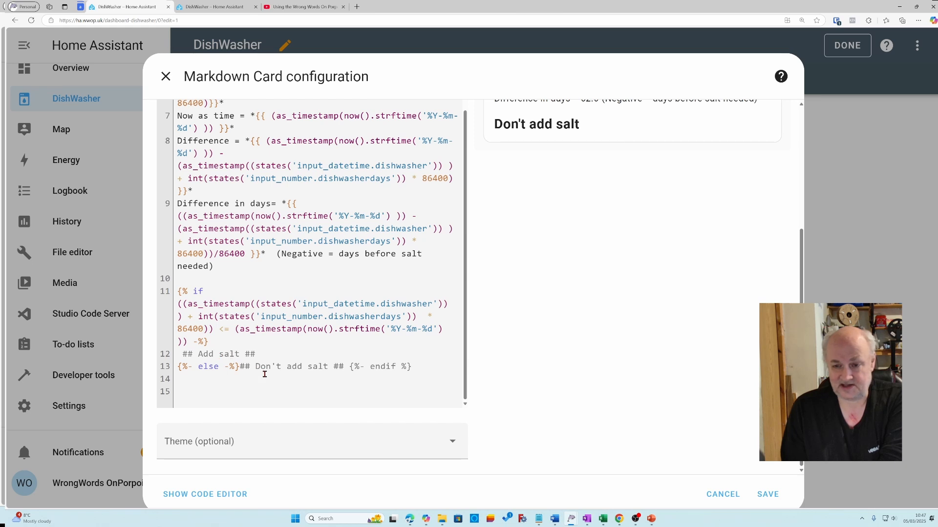
Save the Markdown card's configuration, check the Dishwasher Info card on the dashboard, and finish editing the dashboard
scroll(327, 376, "up", 2)
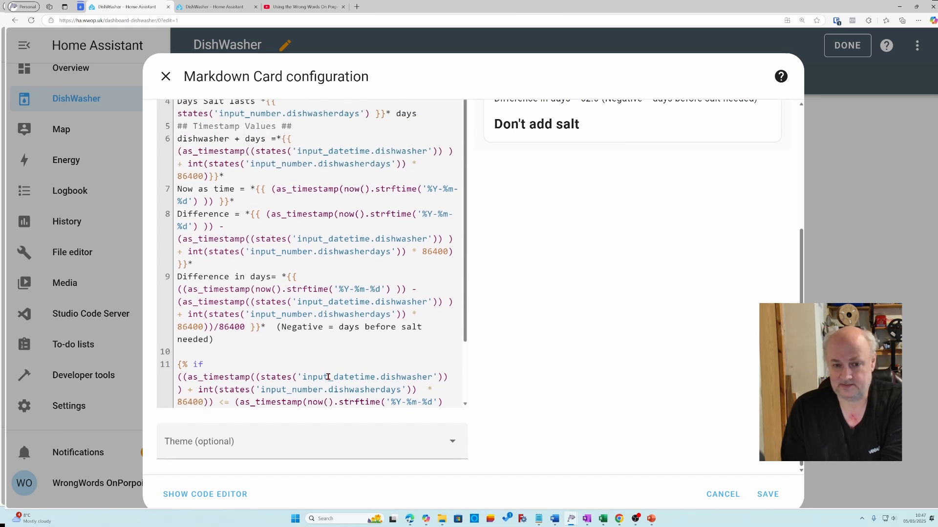
left_click(769, 496)
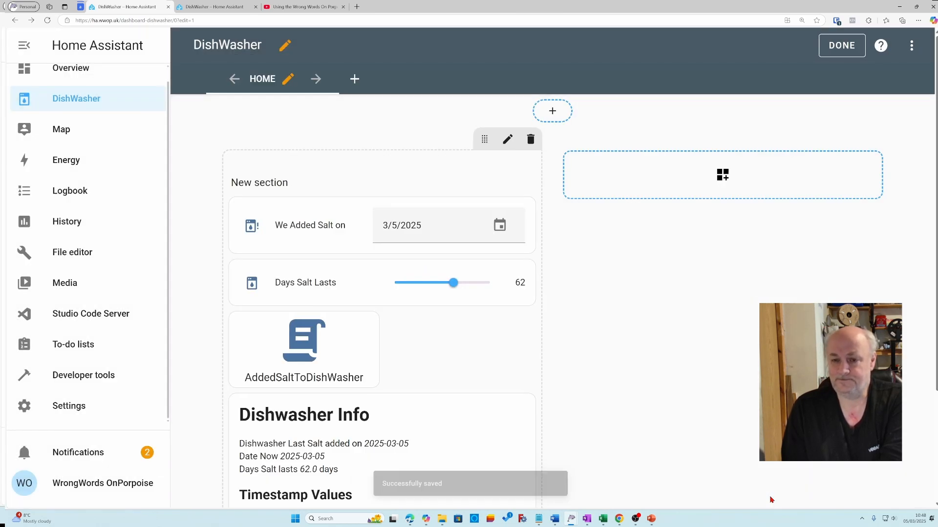
scroll(630, 409, "down", 2)
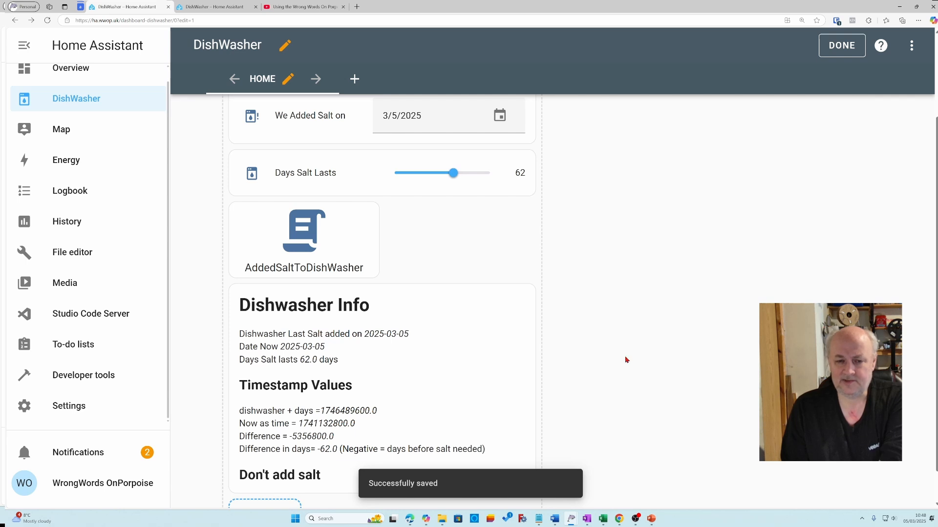
scroll(623, 352, "down", 1)
scroll(619, 342, "up", 1)
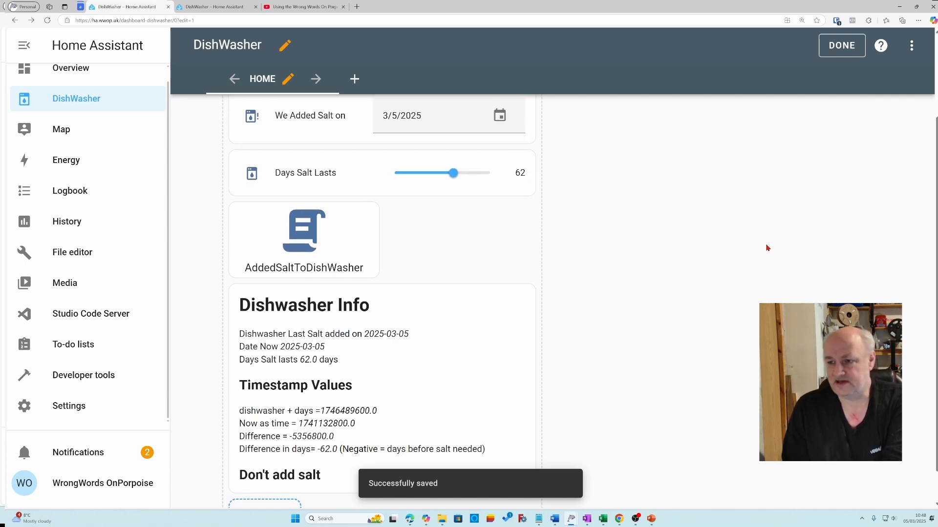
left_click(850, 45)
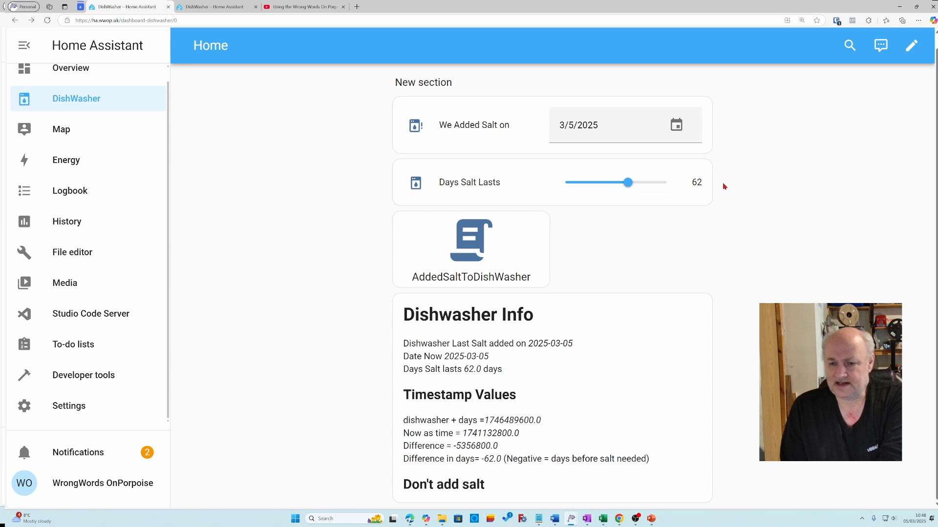
Test the Dishwasher Info card by setting We Added Salt on to November 1, 2024, and resetting it with the AddedSaltToDishWasher button
left_click(593, 127)
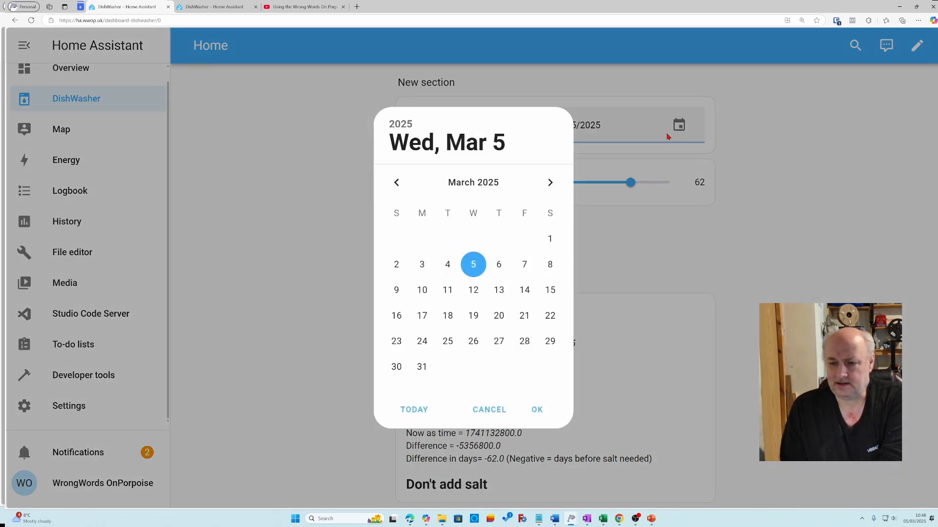
left_click(397, 183)
left_click(397, 183)
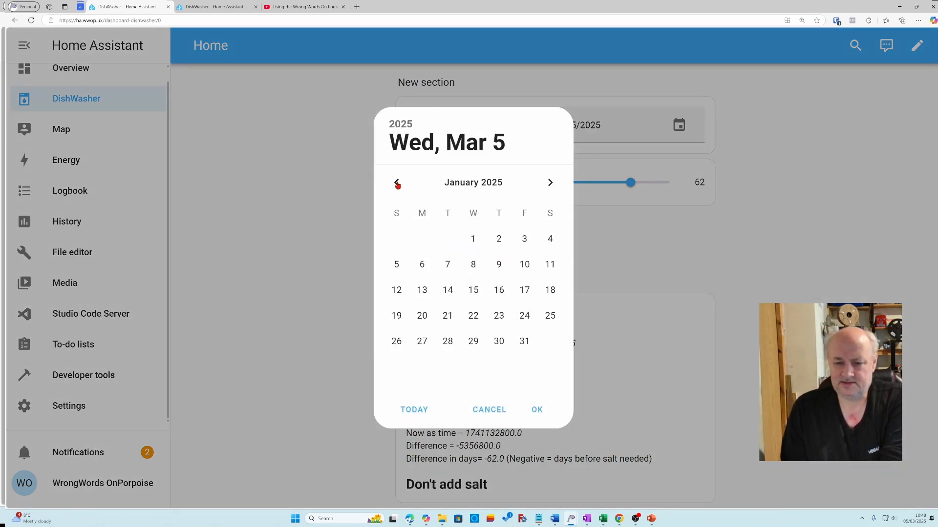
left_click(397, 183)
left_click(397, 184)
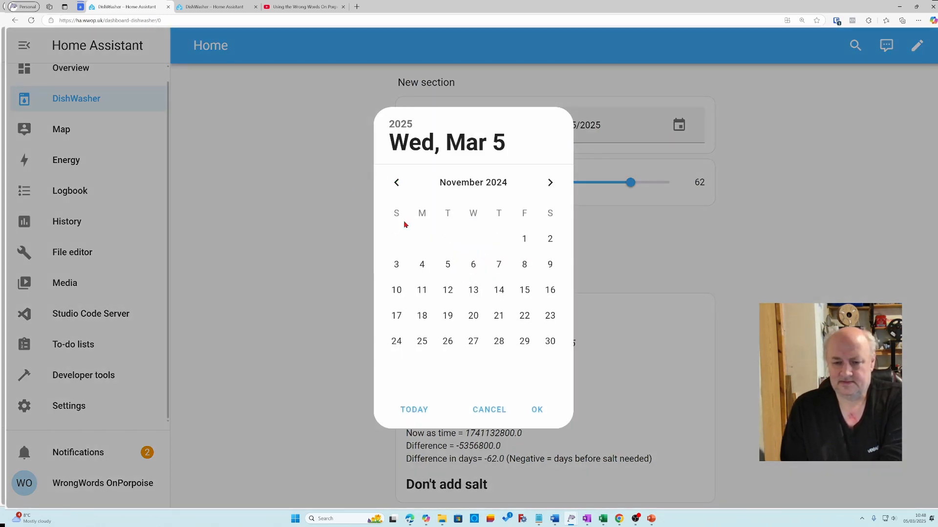
left_click(525, 245)
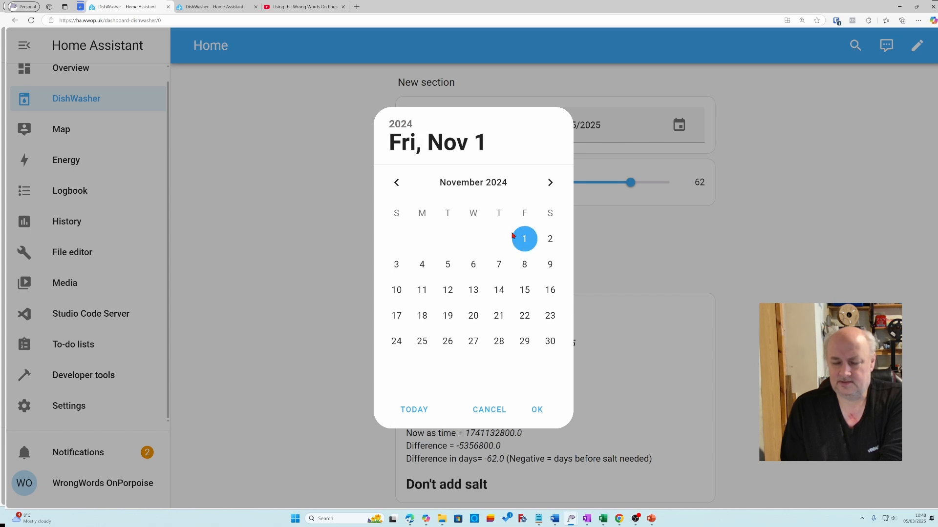
left_click(540, 419)
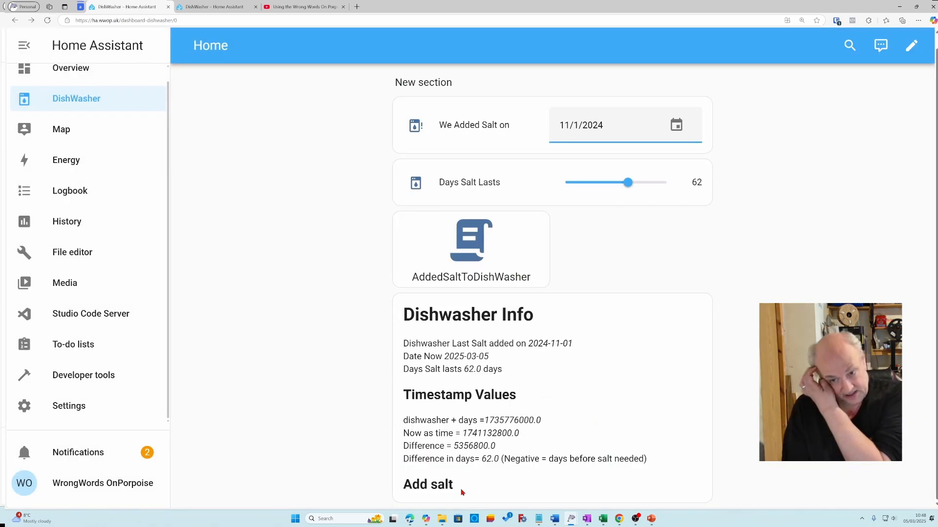
left_click(468, 251)
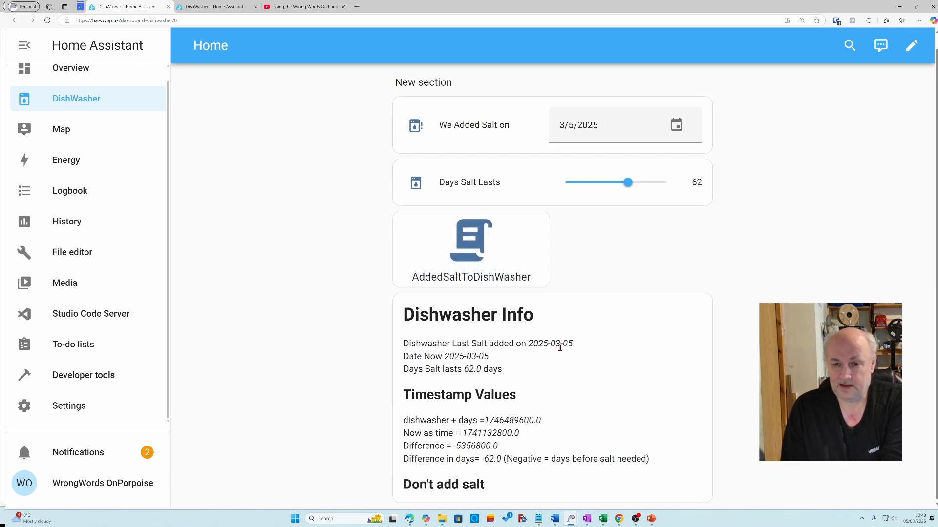